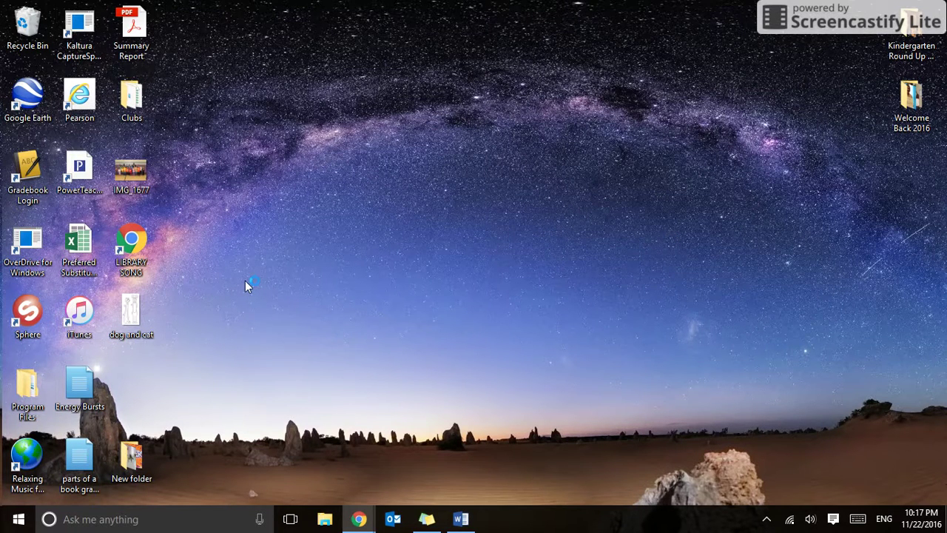
Open the Sway app and create a new blank Sway.
left_click(19, 521)
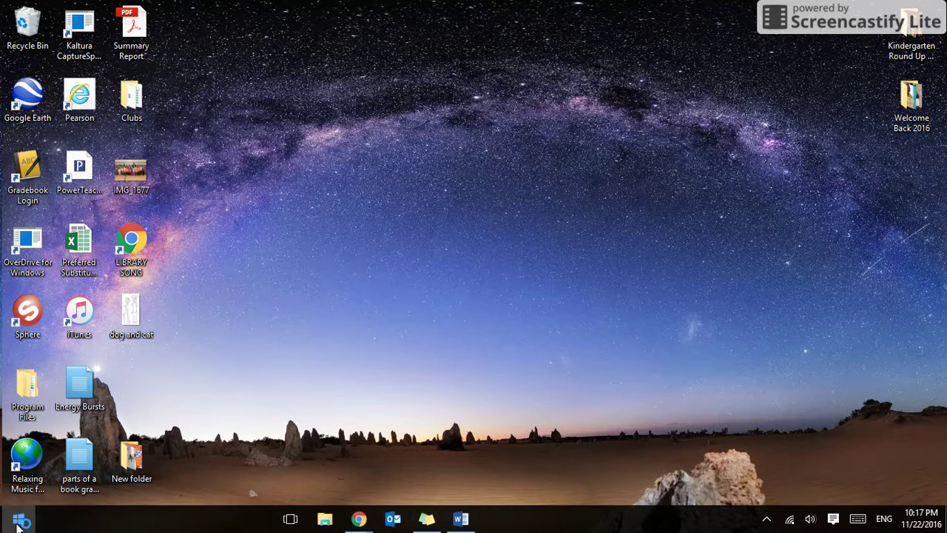
type("sway")
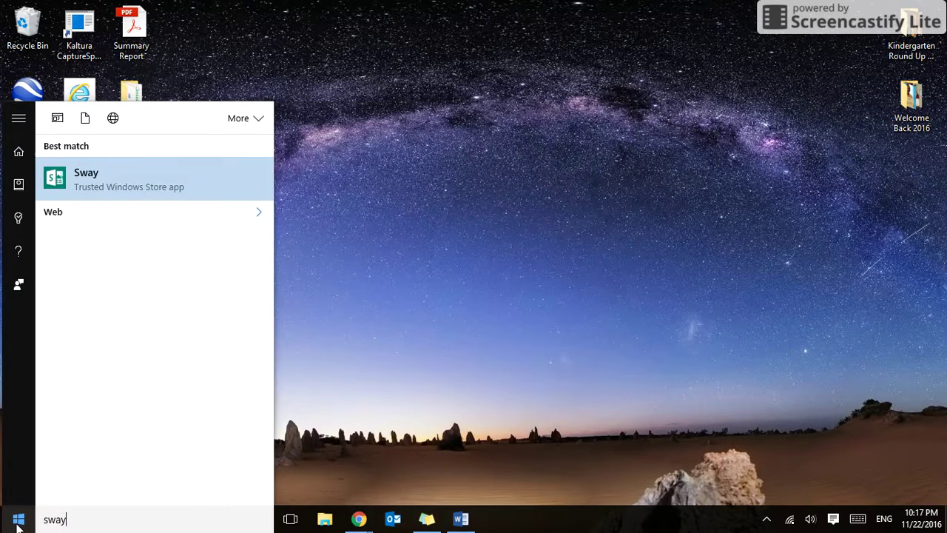
left_click(131, 185)
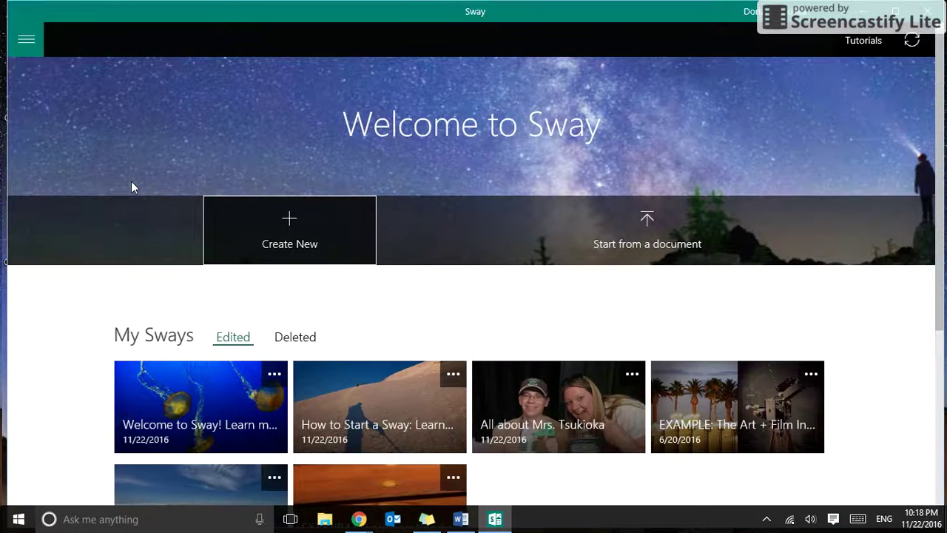
left_click(288, 234)
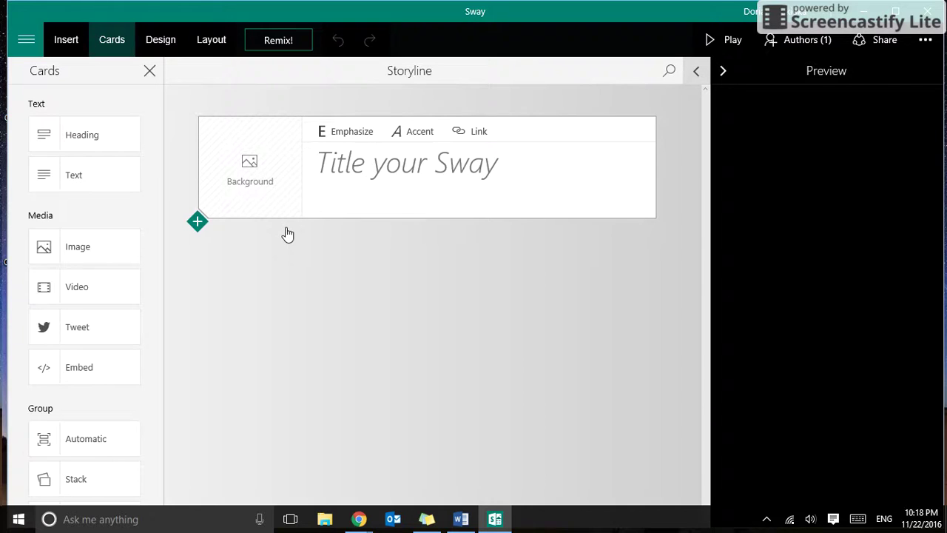
Title the Sway "Inventors Who Changed the World".
left_click(377, 164)
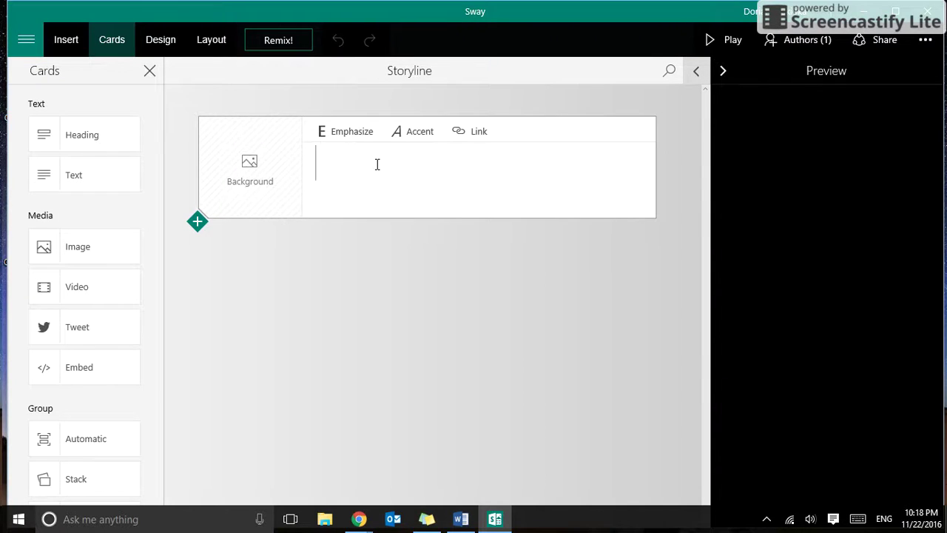
type("Inventor")
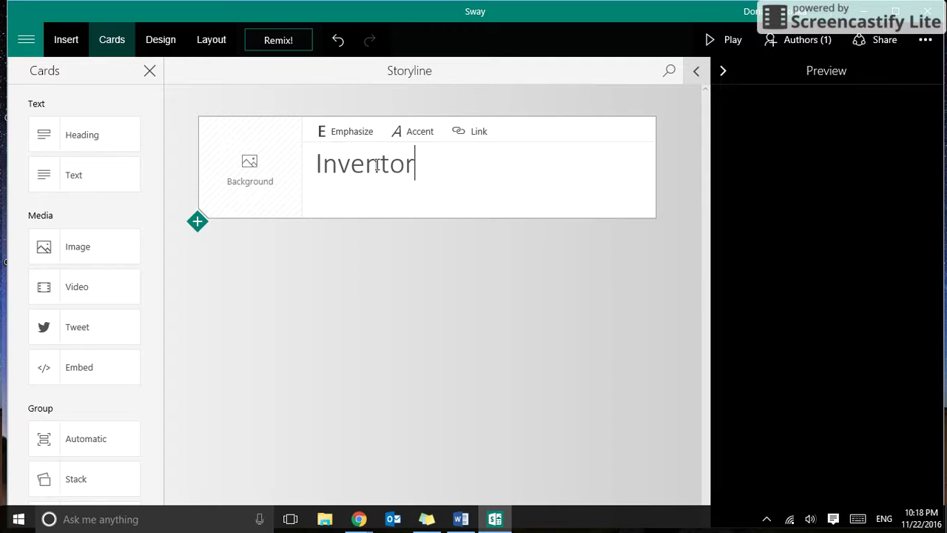
type("s Who Chan")
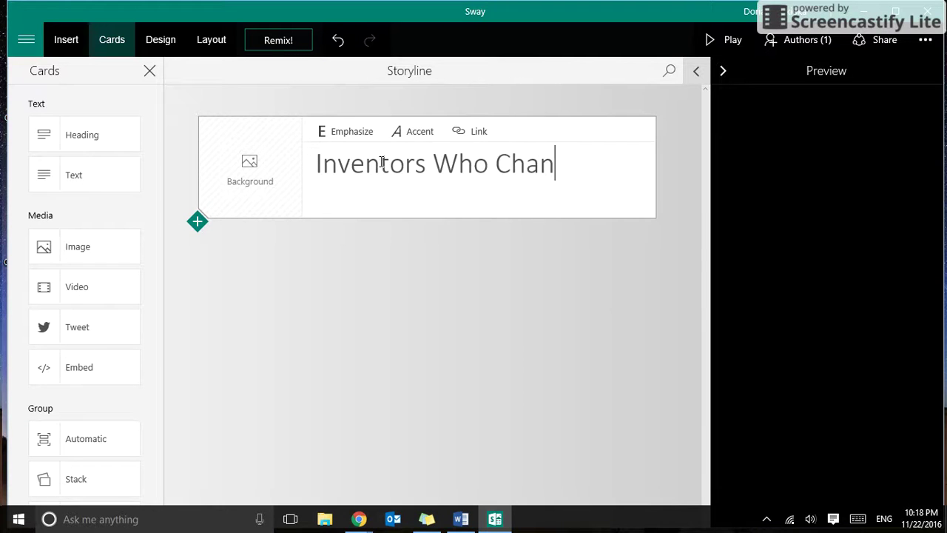
type("ged the World")
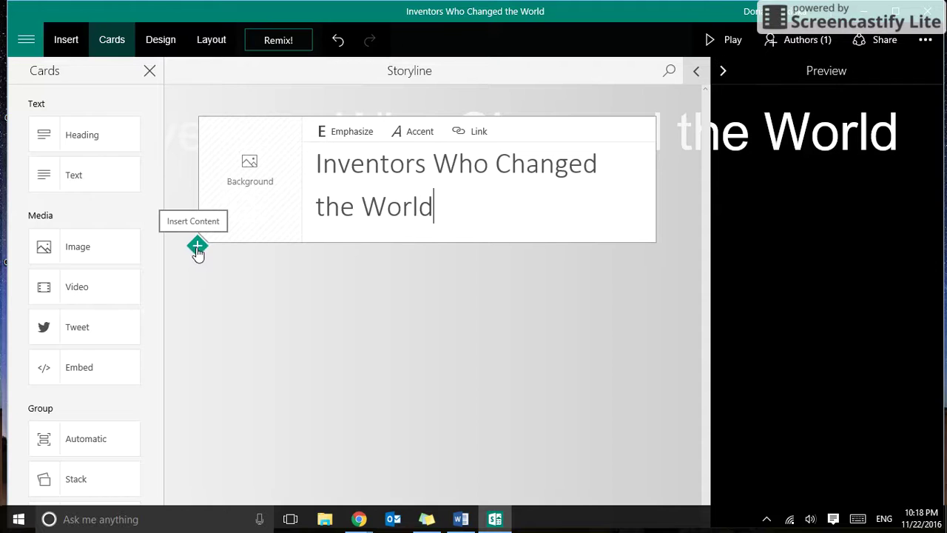
Add a heading card below the title card and enter "Thomas Edison" as its heading.
left_click(197, 246)
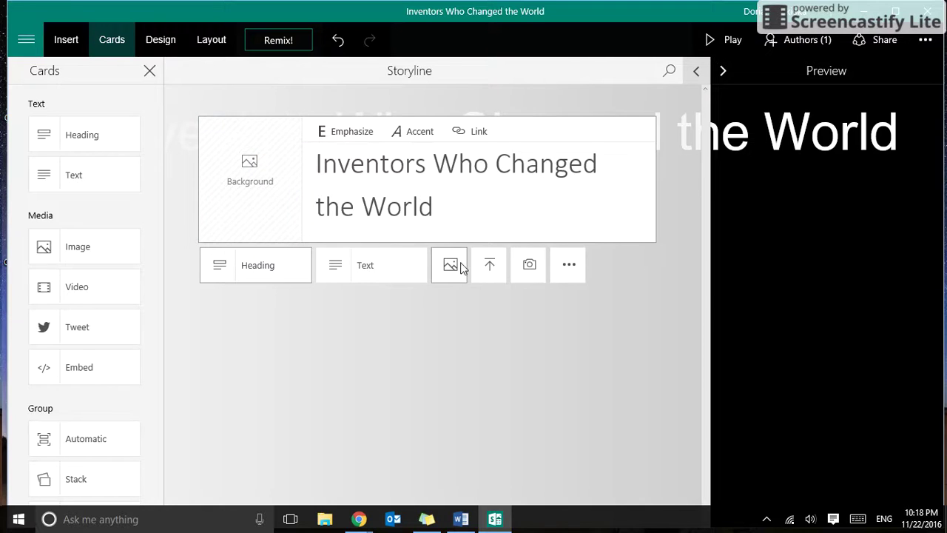
left_click(242, 273)
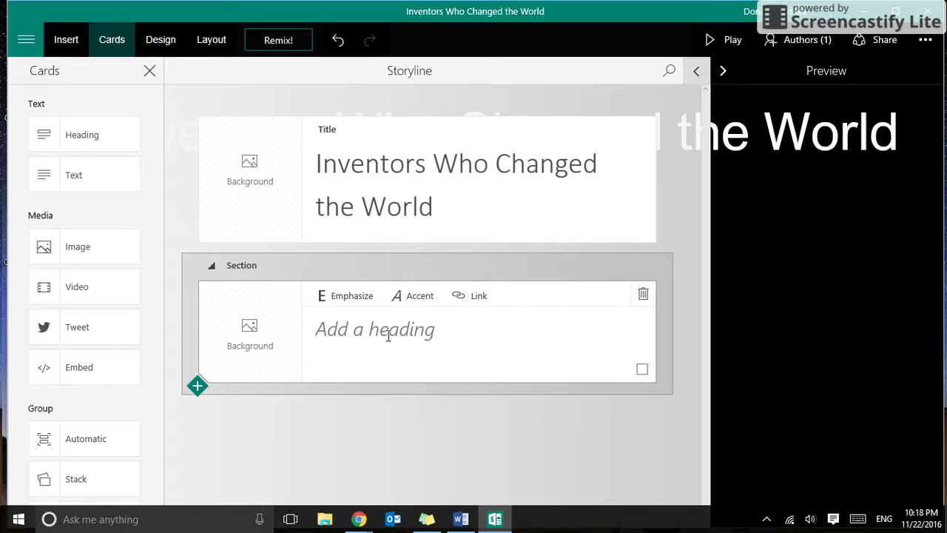
left_click(388, 335)
type("Thomas ")
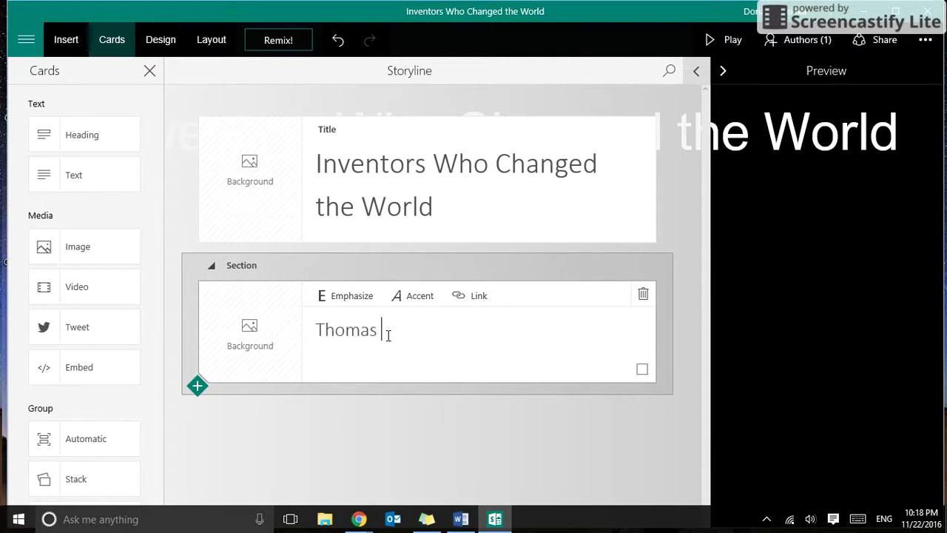
type("Edison")
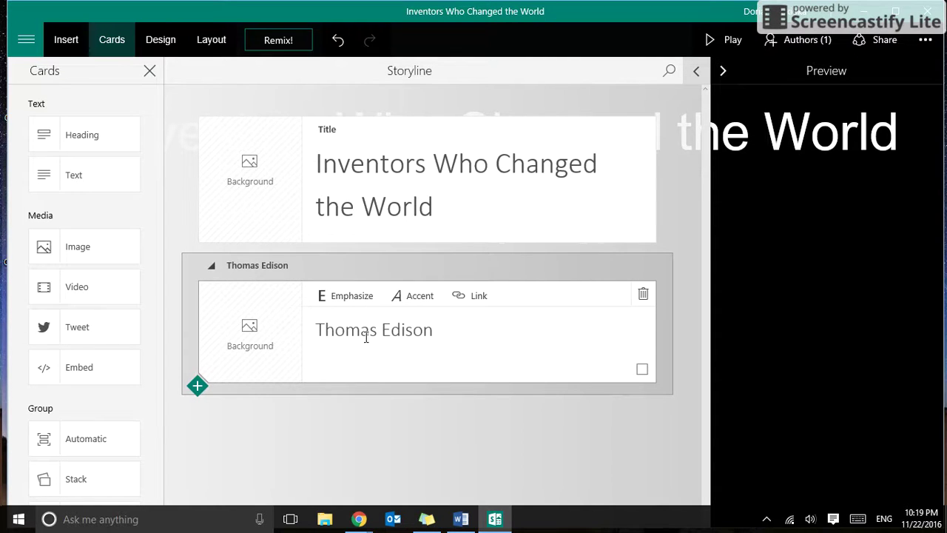
Add a text card under the Thomas Edison heading with the lines "Basic Life Information" and "Born in the year...".
left_click(198, 386)
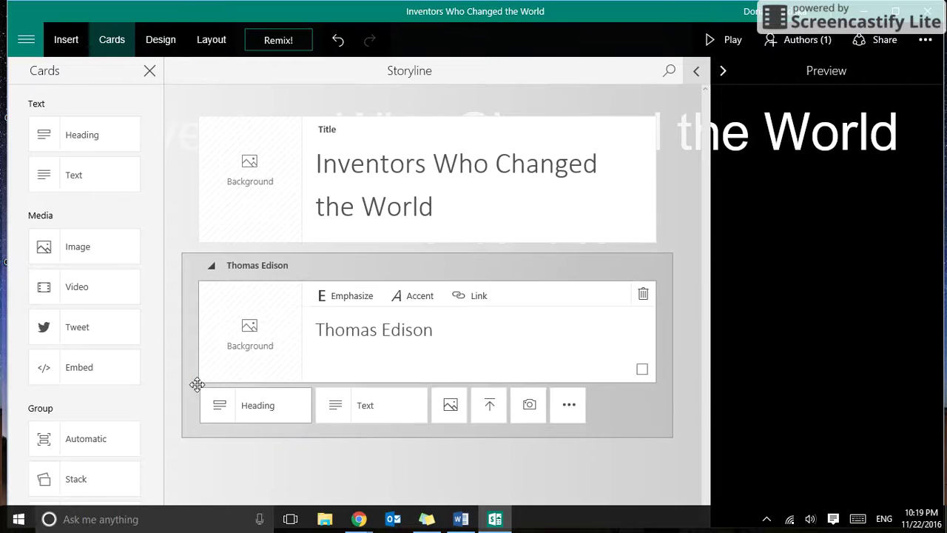
left_click(366, 407)
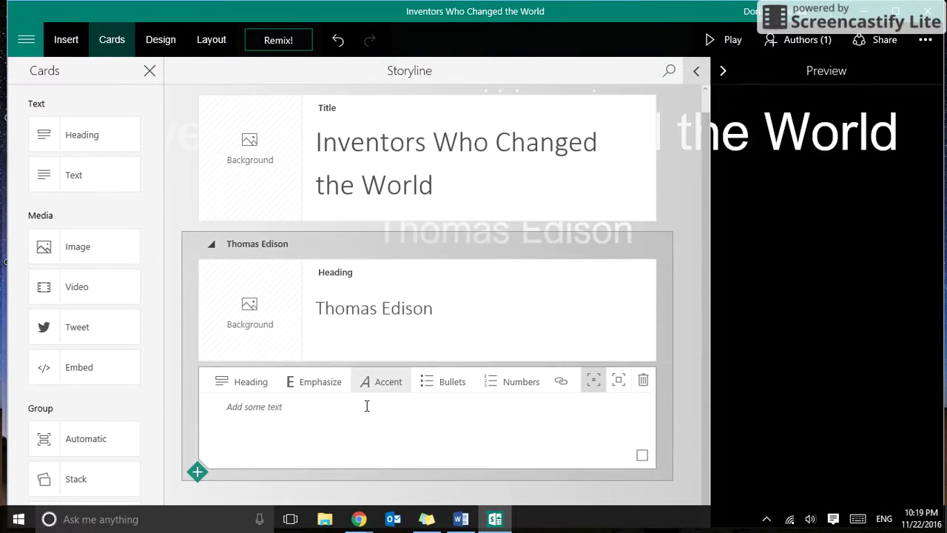
left_click(275, 408)
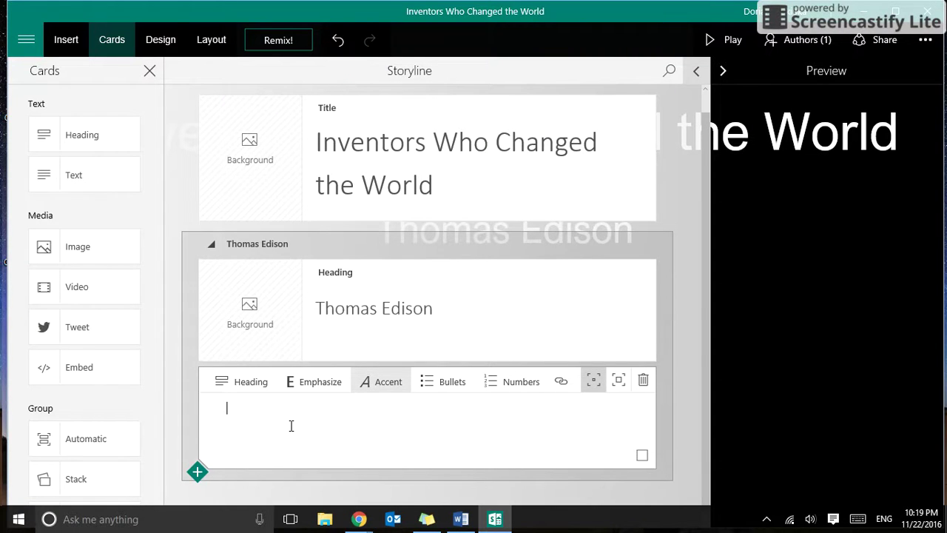
type("Basic Life Information")
key("Return")
type("Born in the year")
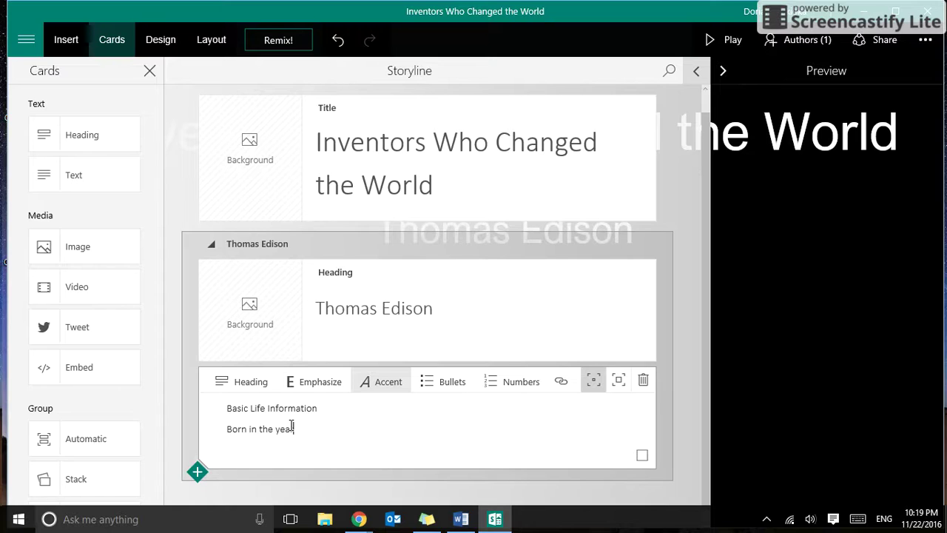
type("...")
key("Return")
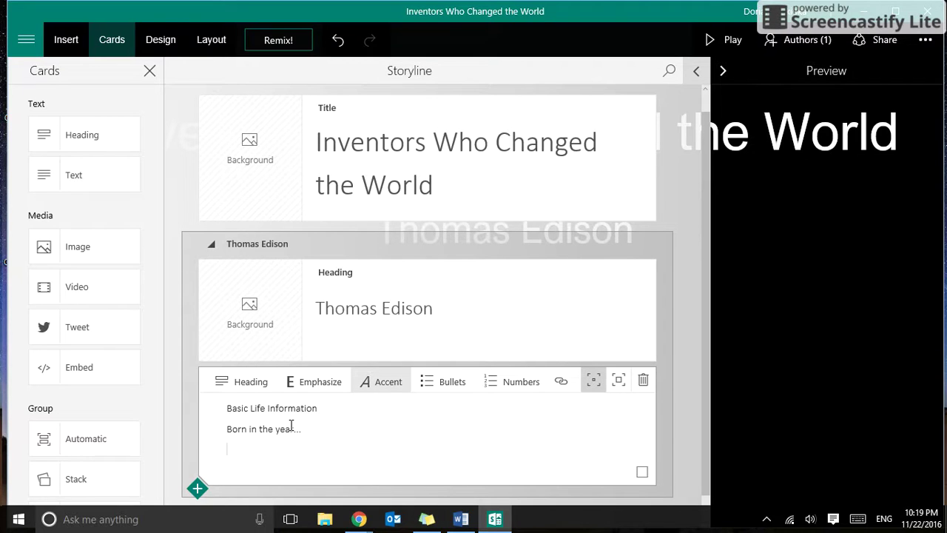
Add the lines "Later in life, he married..." and "Thomas Edison not only...." to the text card and emphasize its "Basic Life Information" line.
type("Later in life, he married..")
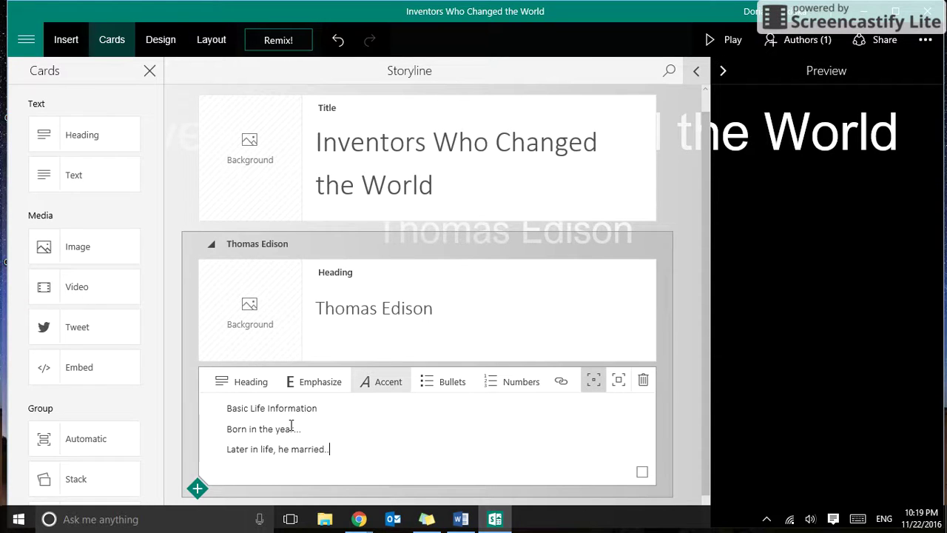
type(".")
key("Return")
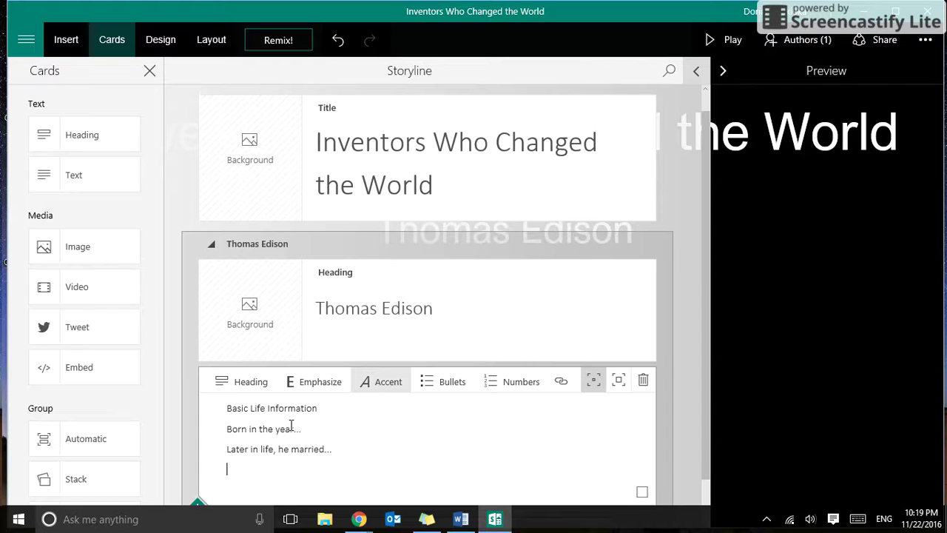
type("Thomas Edison not only..")
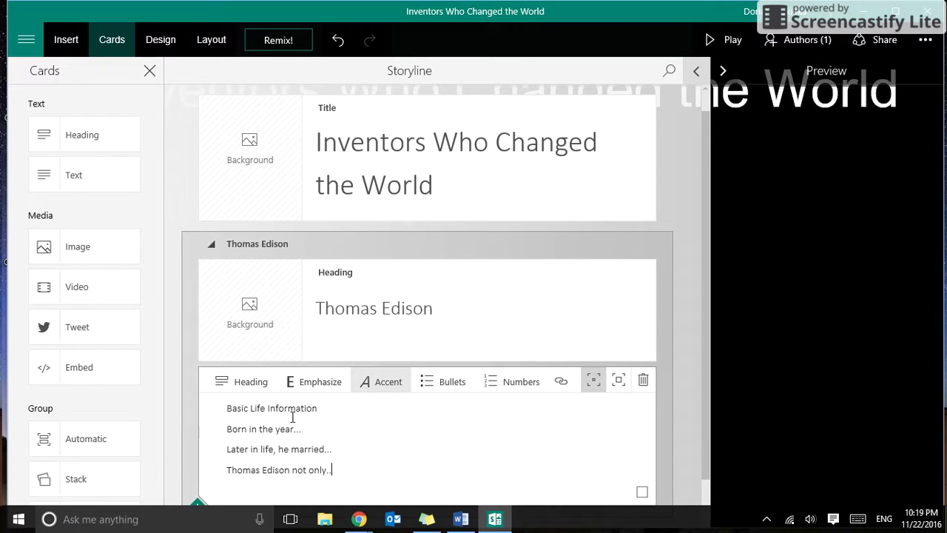
type("..")
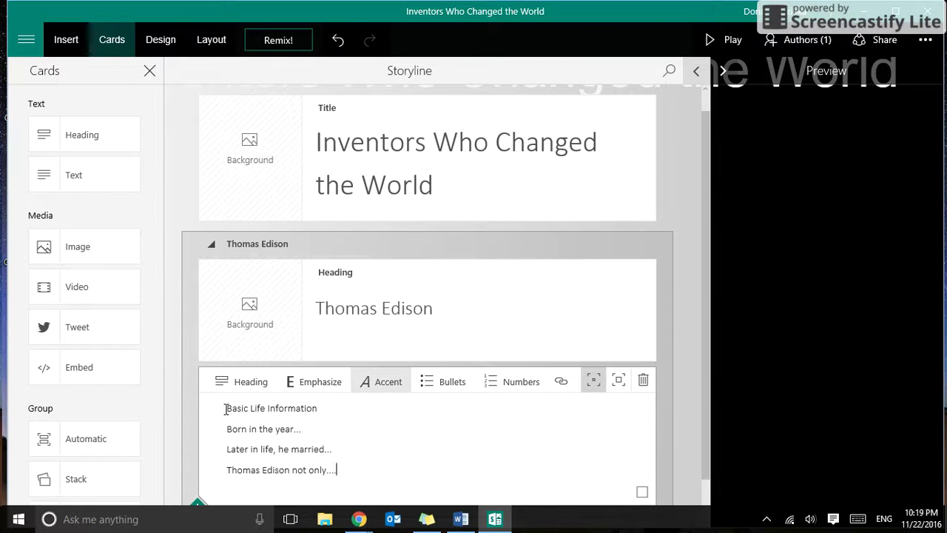
left_click_drag(226, 409, 297, 409)
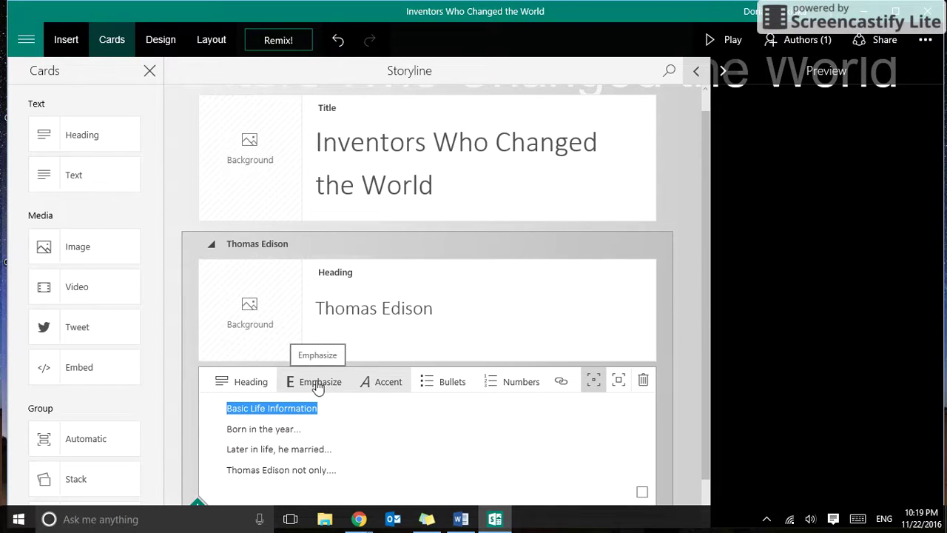
left_click(317, 386)
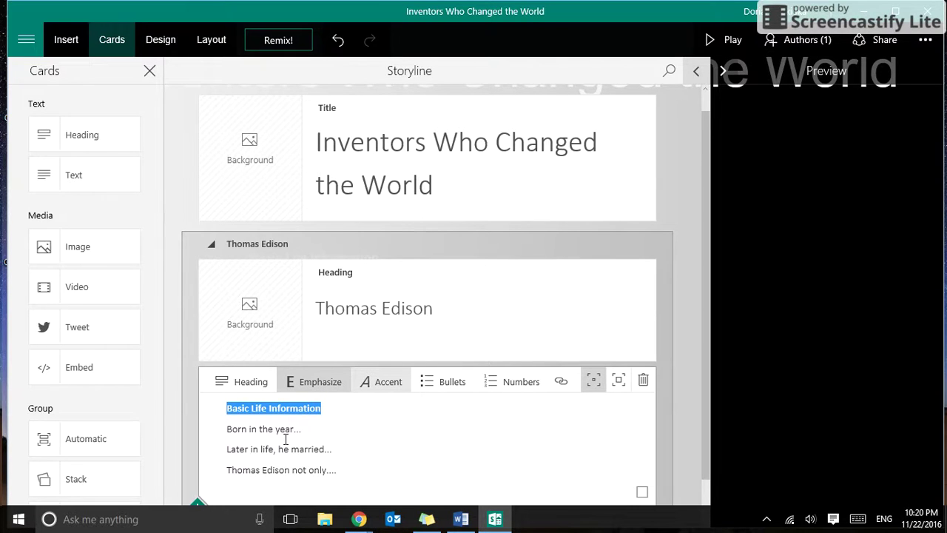
Add a second text card reading "Major Life Events" and, below it, "In particular, one of the most important life events in his life was...".
scroll(288, 433, "down", 1)
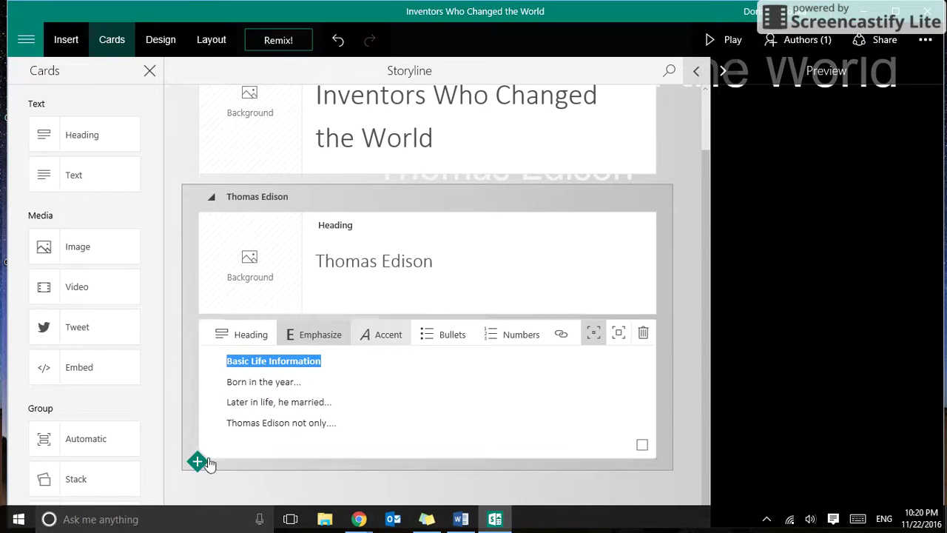
left_click(199, 464)
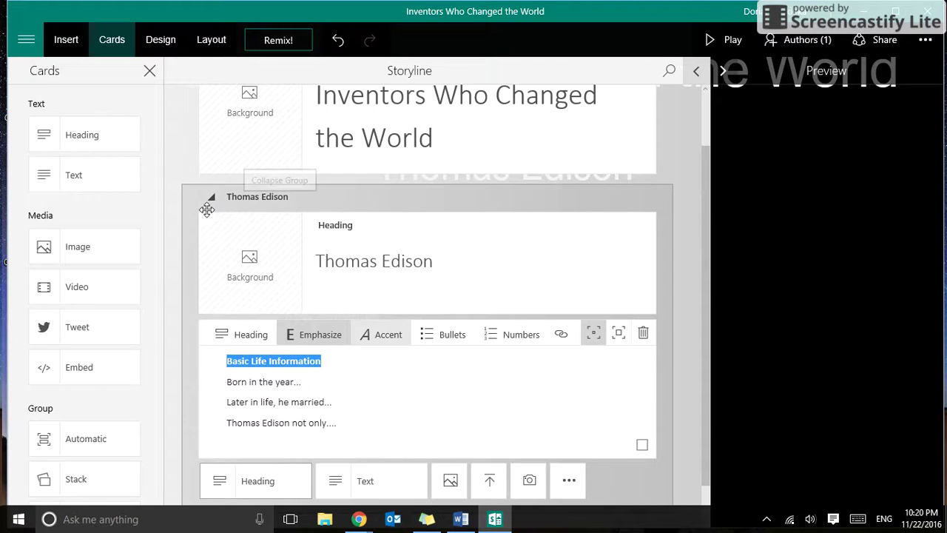
scroll(191, 411, "down", 1)
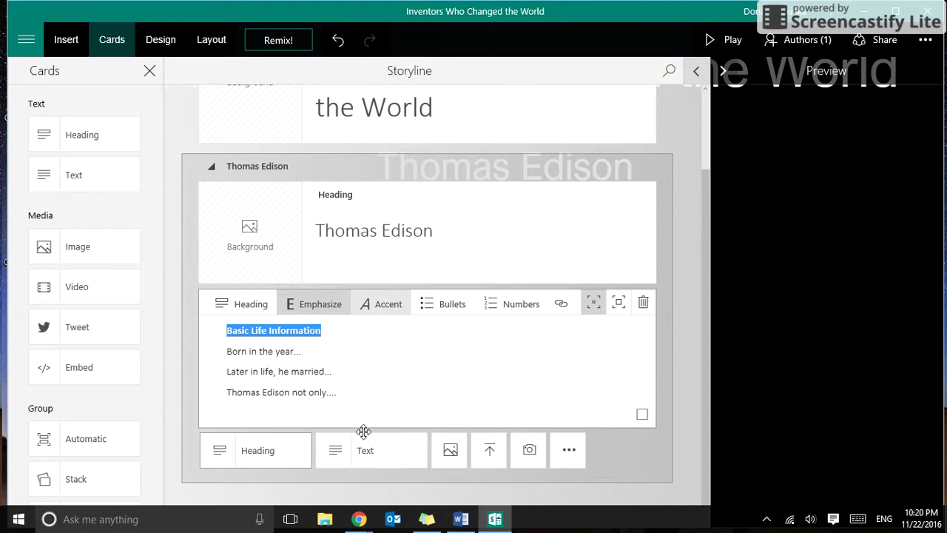
left_click(382, 451)
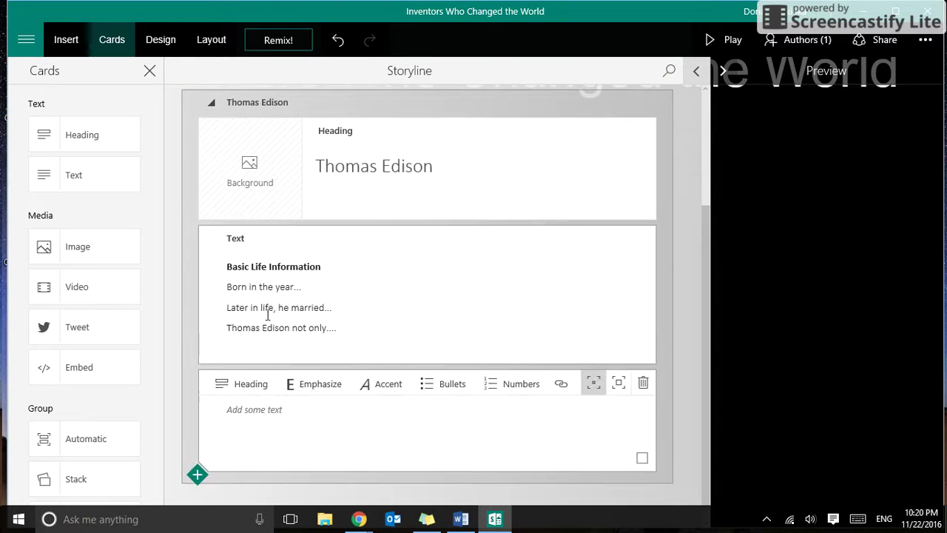
left_click(248, 415)
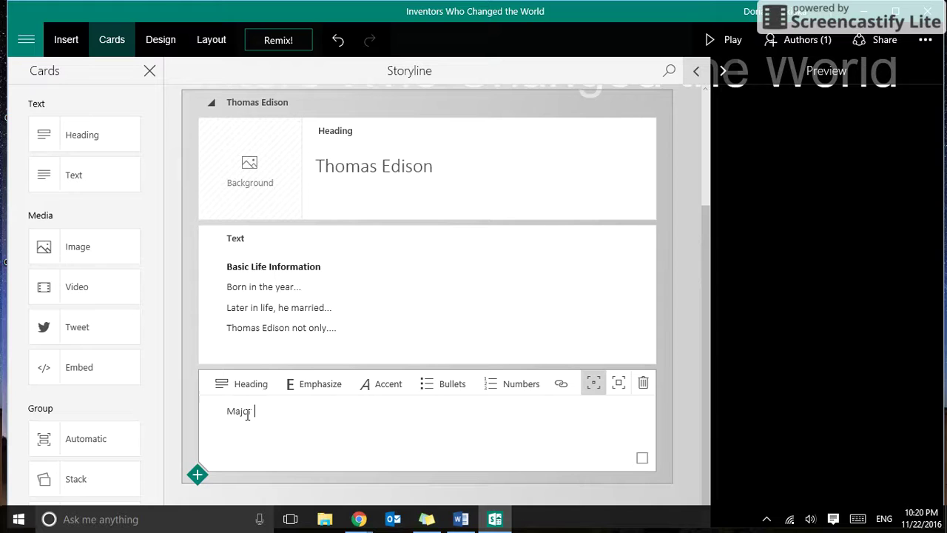
type("Major Life Events")
key("Return")
type("In particular,")
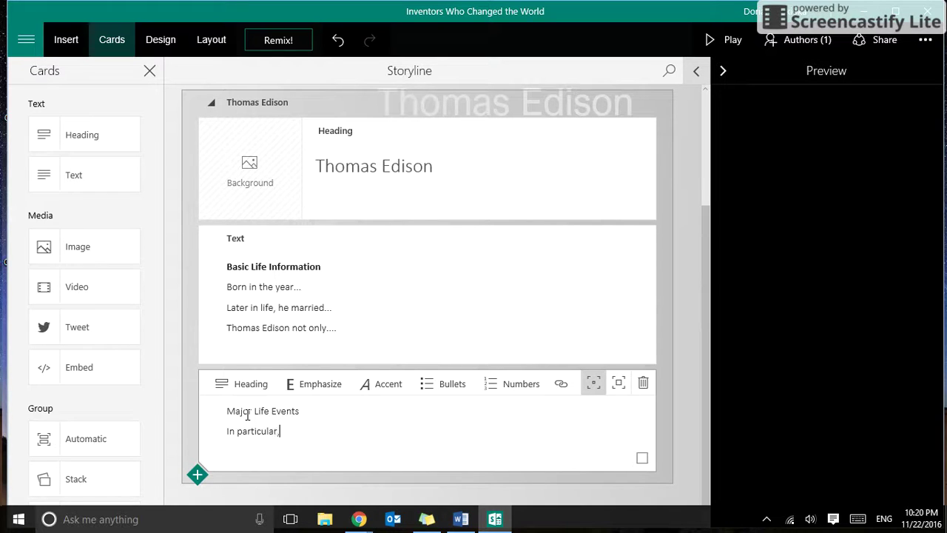
type("one of the most important life")
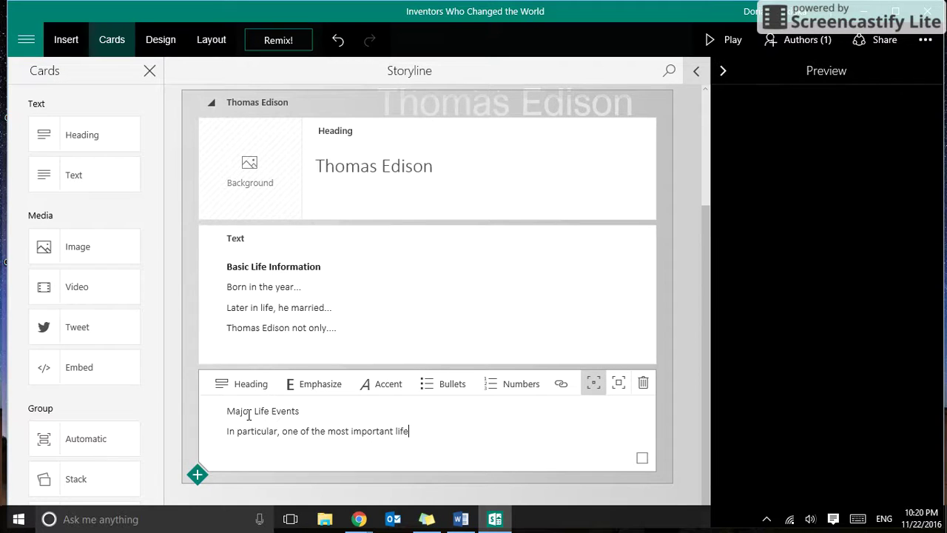
type(" events in his life was...")
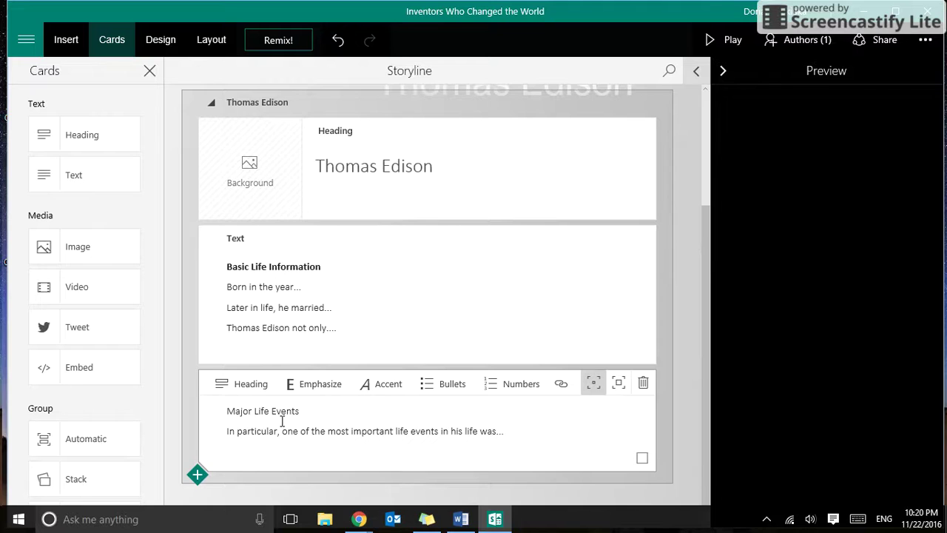
Emphasize the "Major Life Events" line in the second text card.
left_click_drag(305, 412, 227, 412)
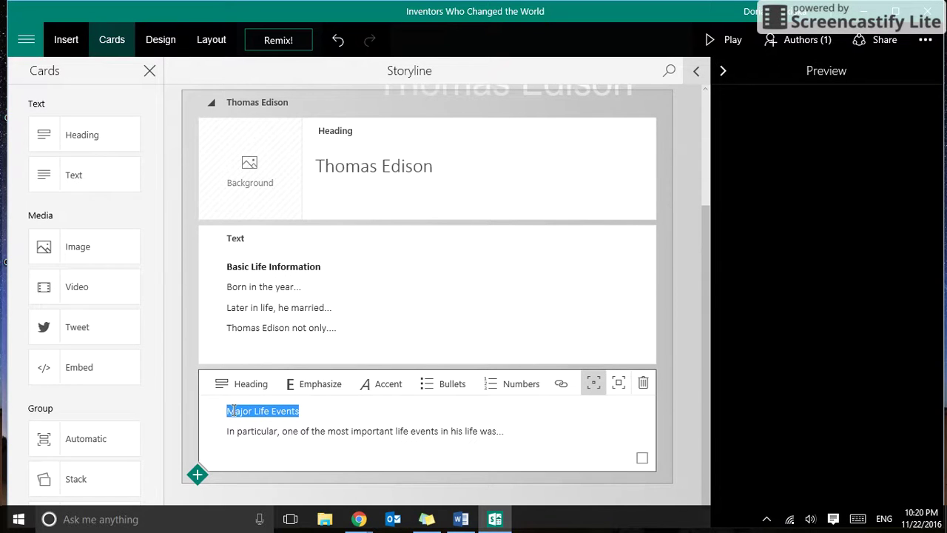
left_click(318, 390)
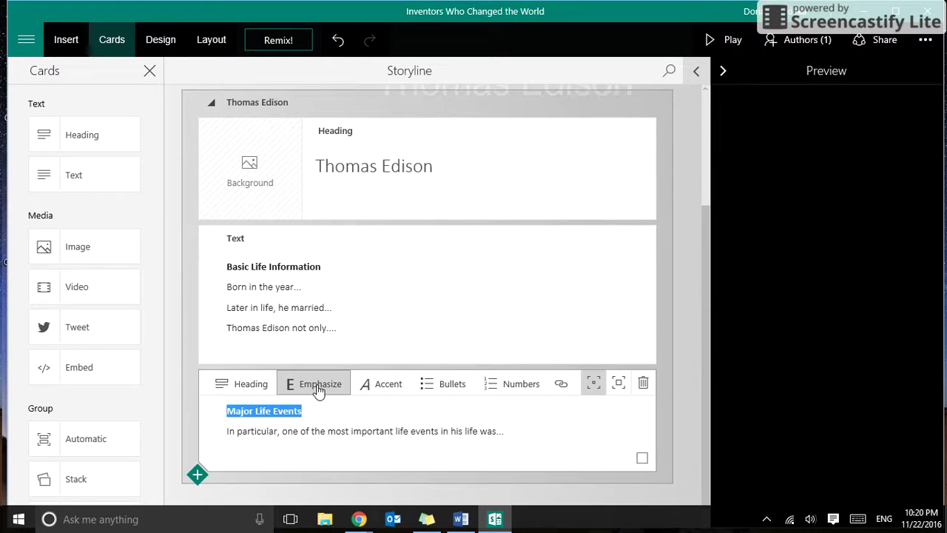
left_click(284, 413)
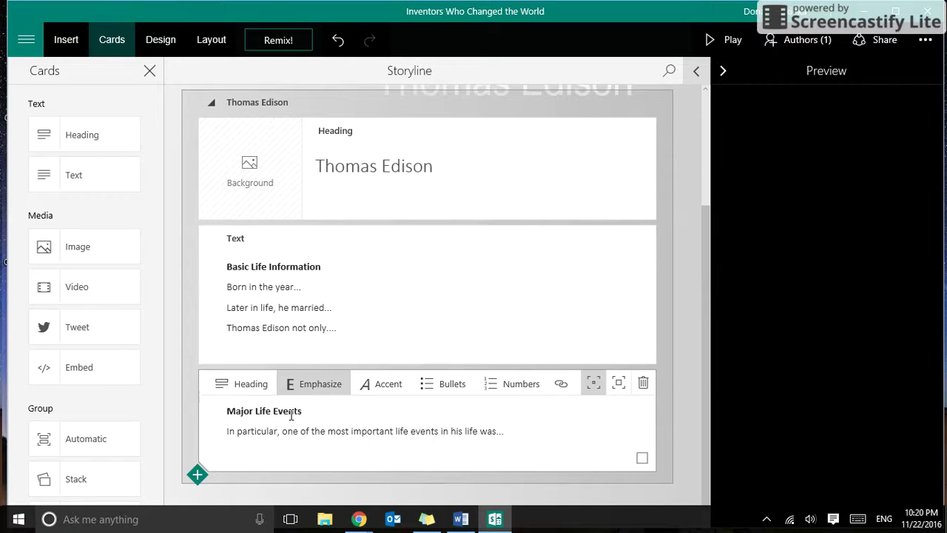
Add a text card reading "Contributions to Science" after the Major Life Events card and convert that line to a heading.
left_click(195, 474)
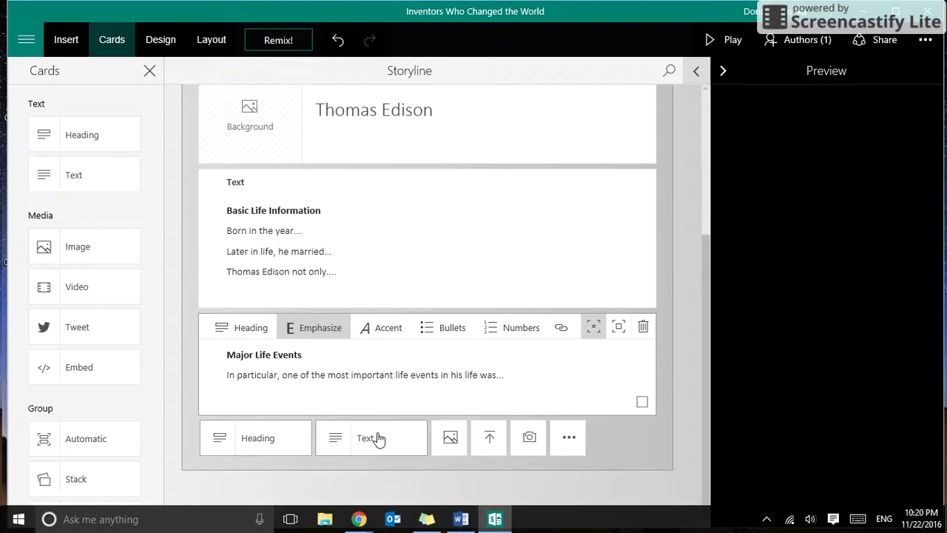
left_click(376, 440)
left_click(310, 407)
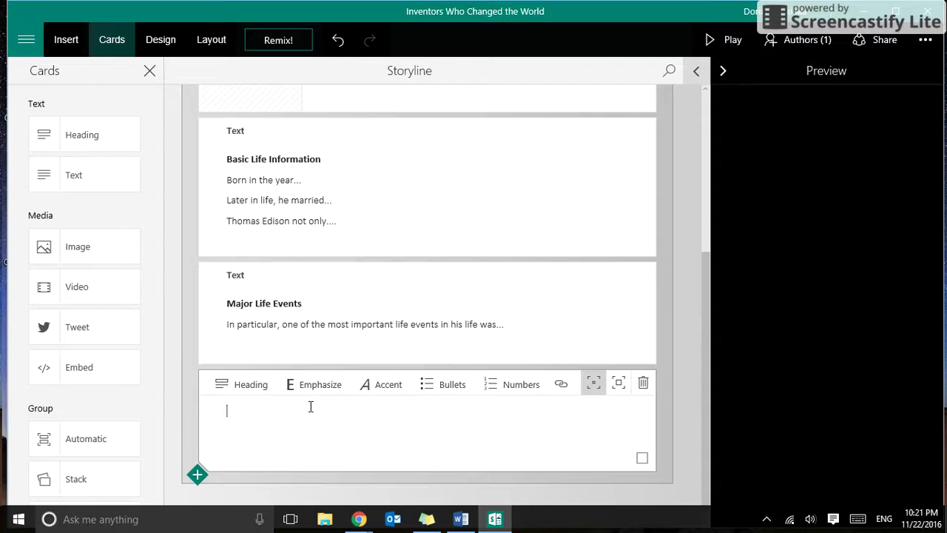
type("Contributions")
type("to Science")
left_click_drag(328, 412, 234, 412)
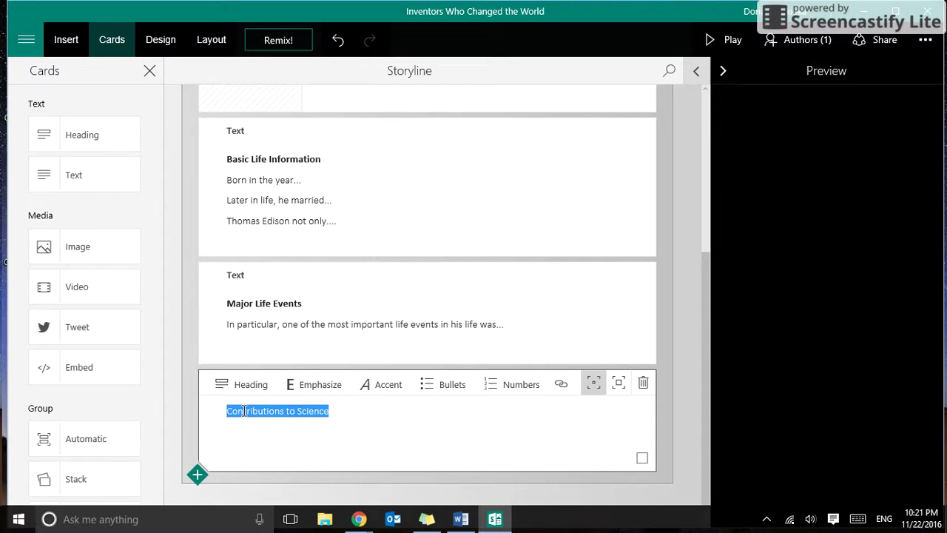
left_click(261, 393)
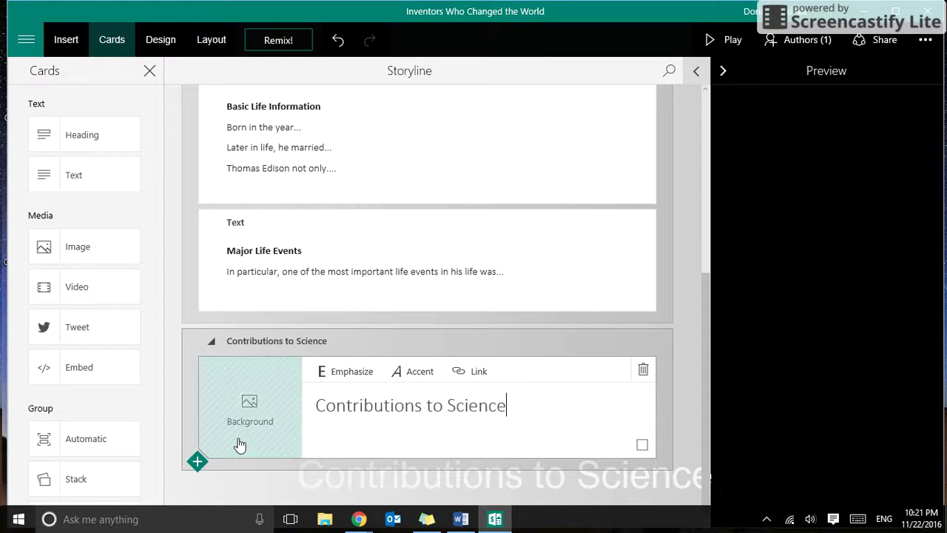
Collapse and re-expand the Contributions to Science section, and delete the section.
left_click(212, 345)
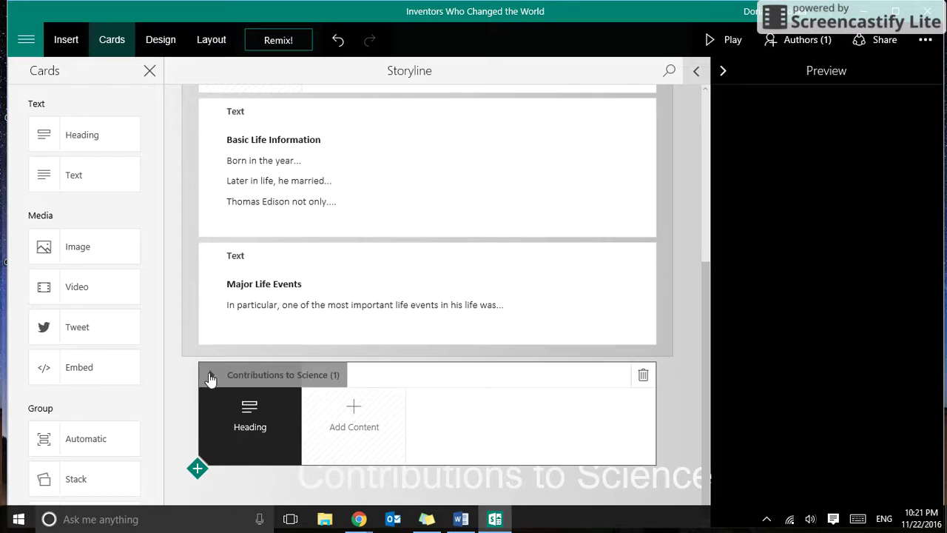
left_click(212, 374)
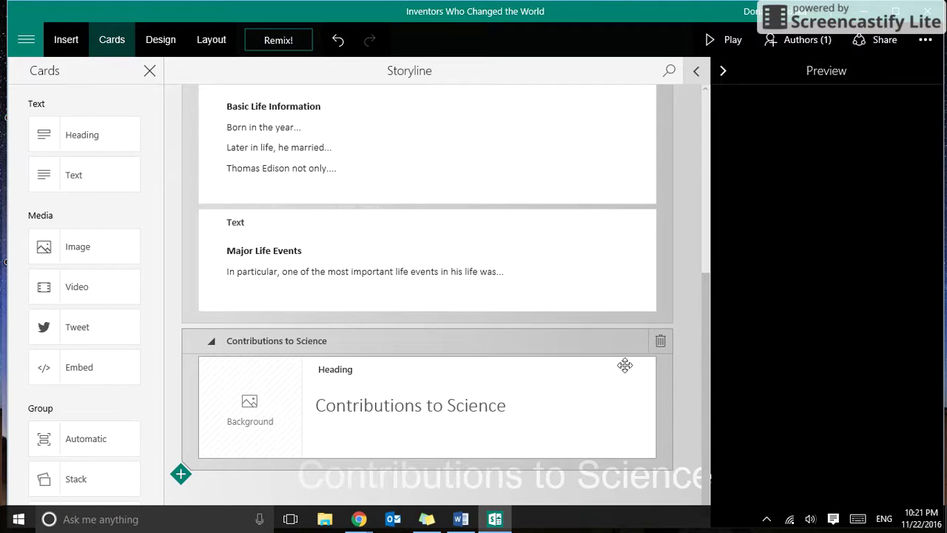
left_click(659, 345)
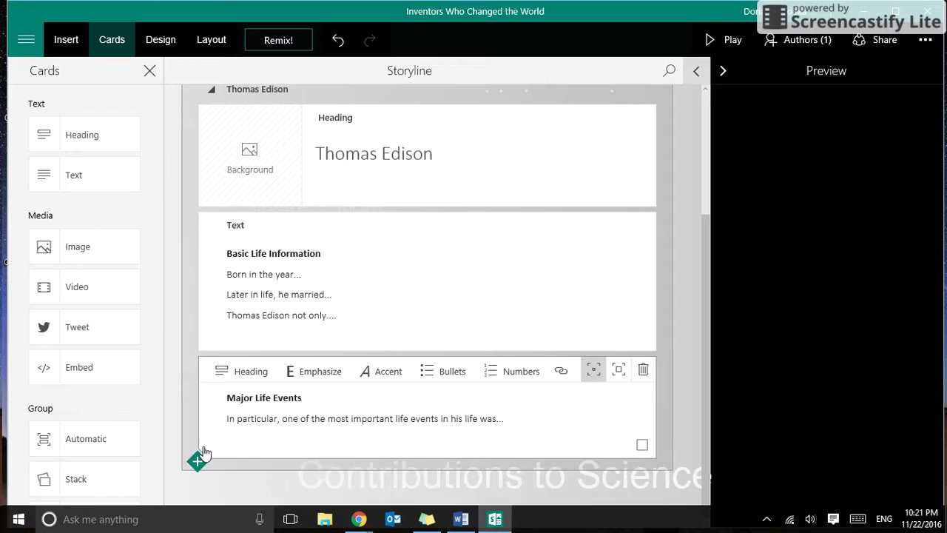
Add a third text card after Major Life Events reading "Contributions to Science" and emphasize that line.
left_click(196, 463)
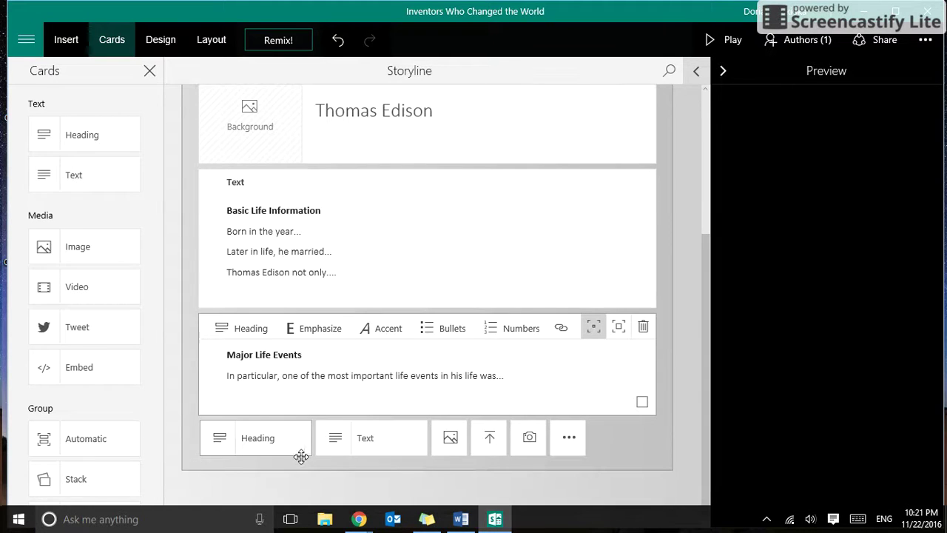
left_click(376, 444)
left_click(277, 413)
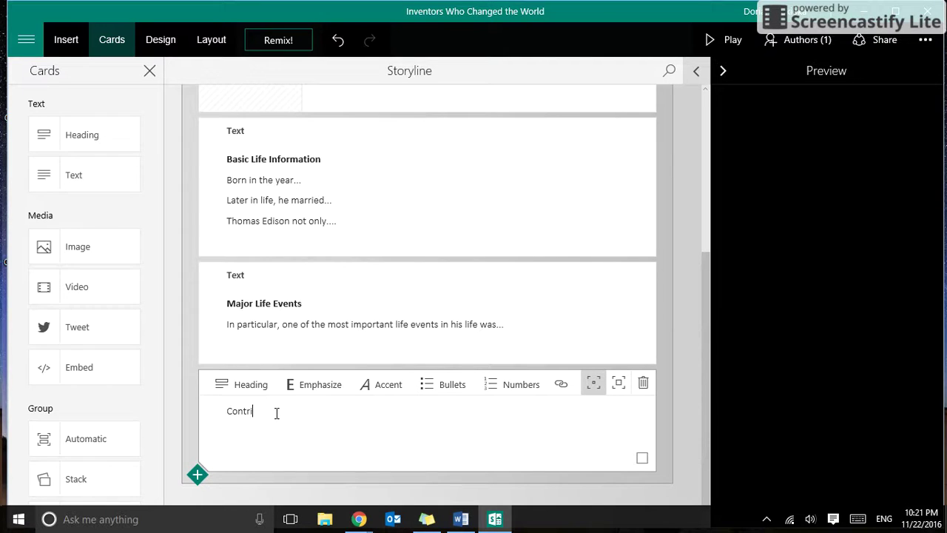
type("Contributions to Science")
left_click_drag(330, 412, 229, 411)
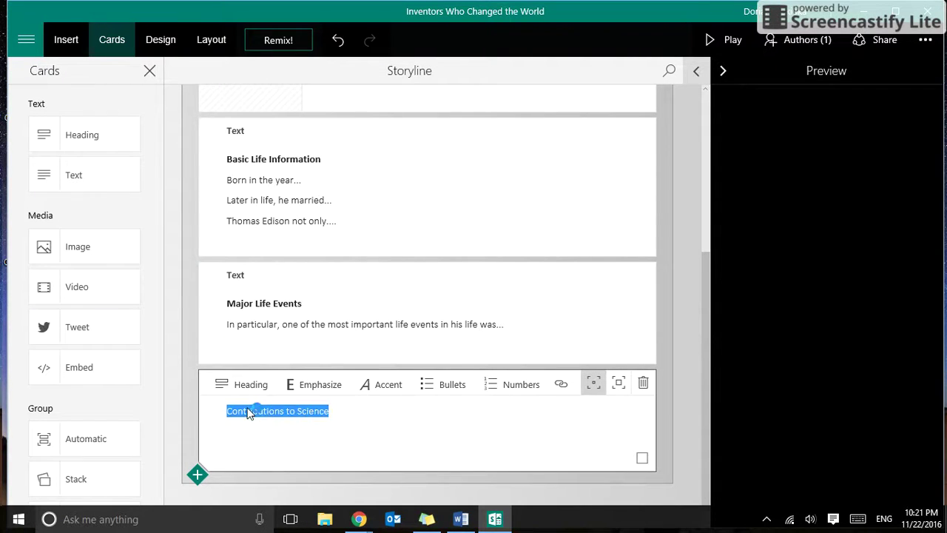
left_click(319, 391)
Below "Contributions to Science", write "One of the most useful inventions humanity has seen is the telephone." and accent the word "telephone".
left_click(299, 431)
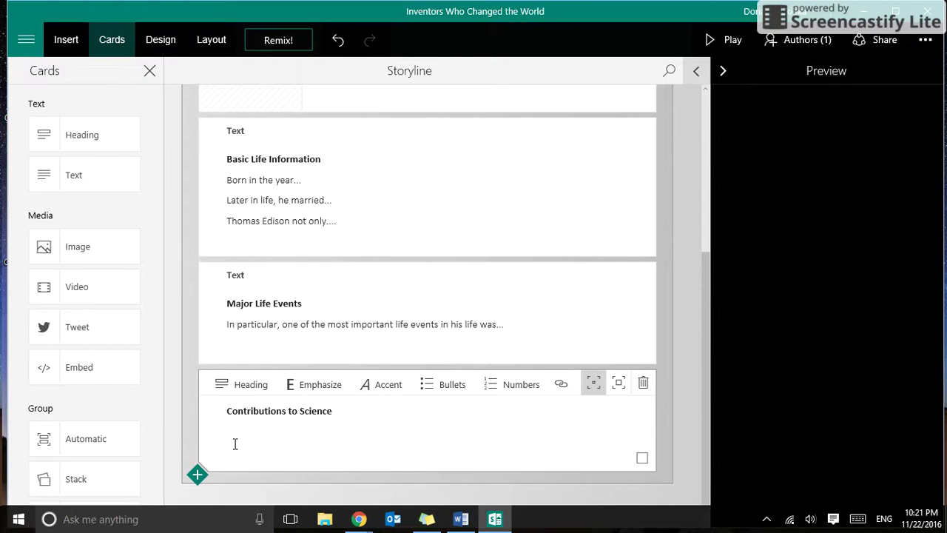
type("One ")
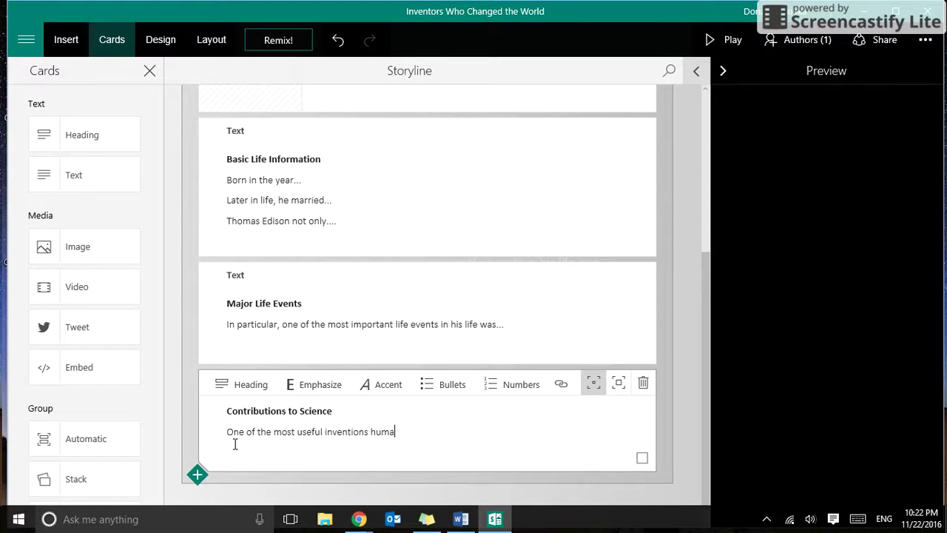
type(" nity has seen is the telephone.")
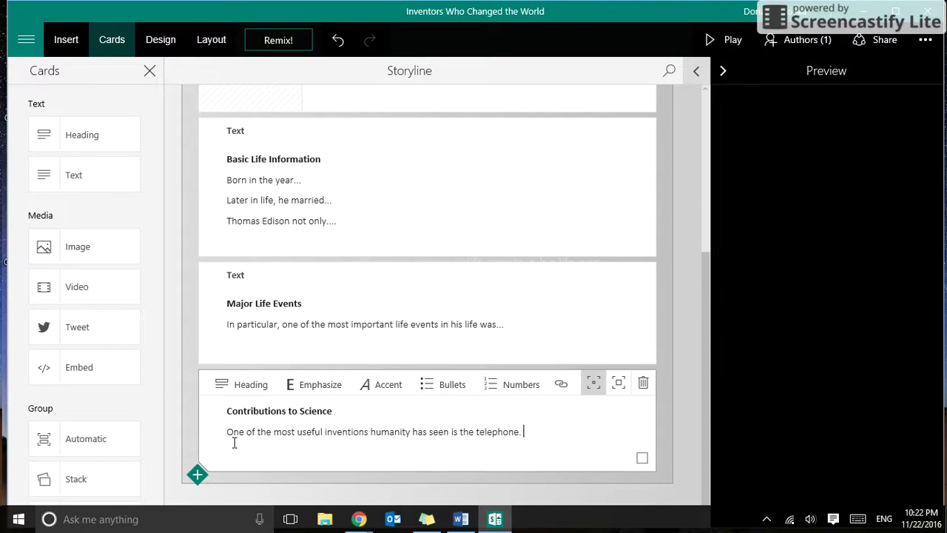
double_click(490, 433)
left_click(378, 393)
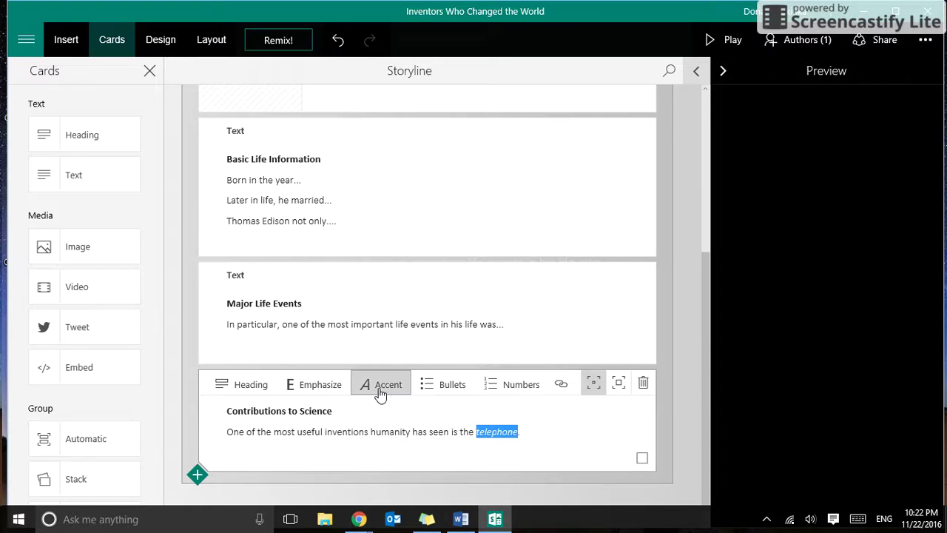
left_click(524, 434)
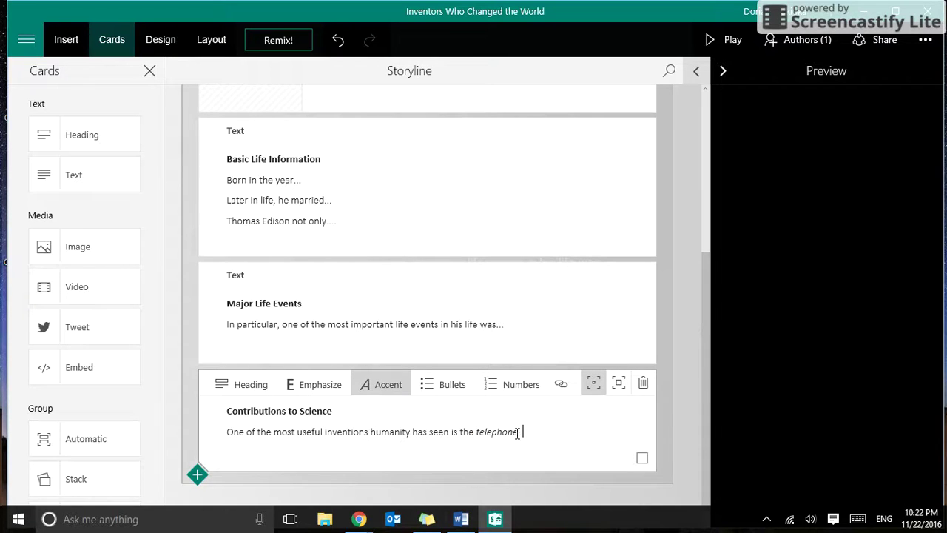
Add the line "In addition, the phonograph.." to the third text card and accent the word "phonograph".
key("Return")
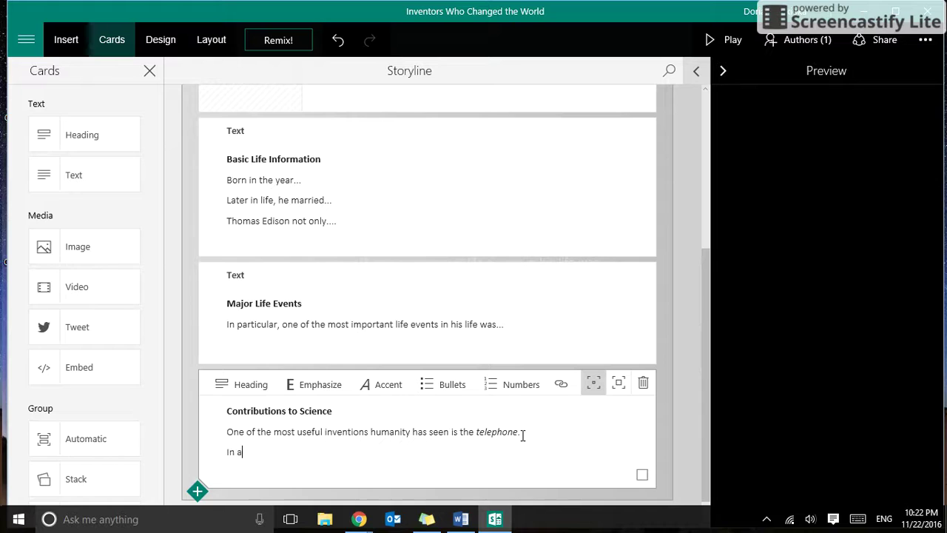
type("In addition, the pho")
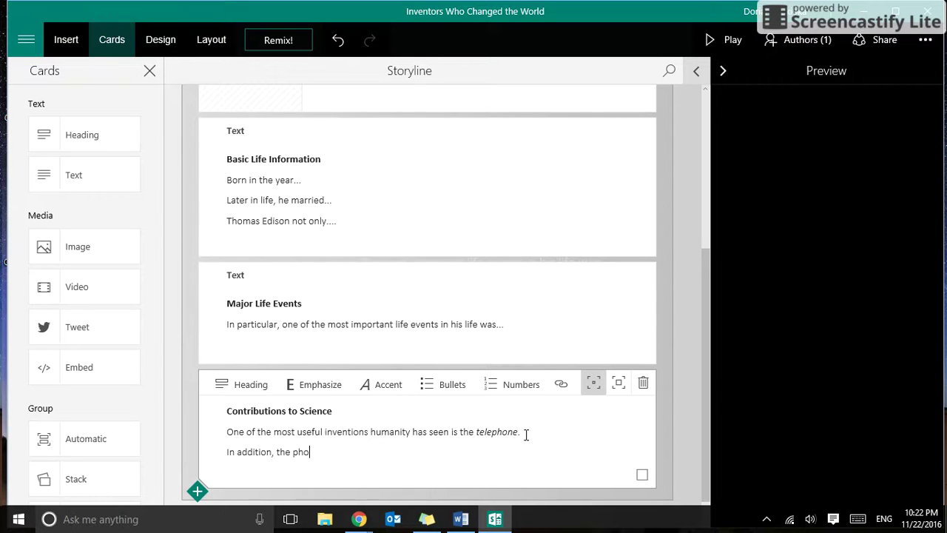
type("nograph...")
double_click(328, 453)
left_click(375, 391)
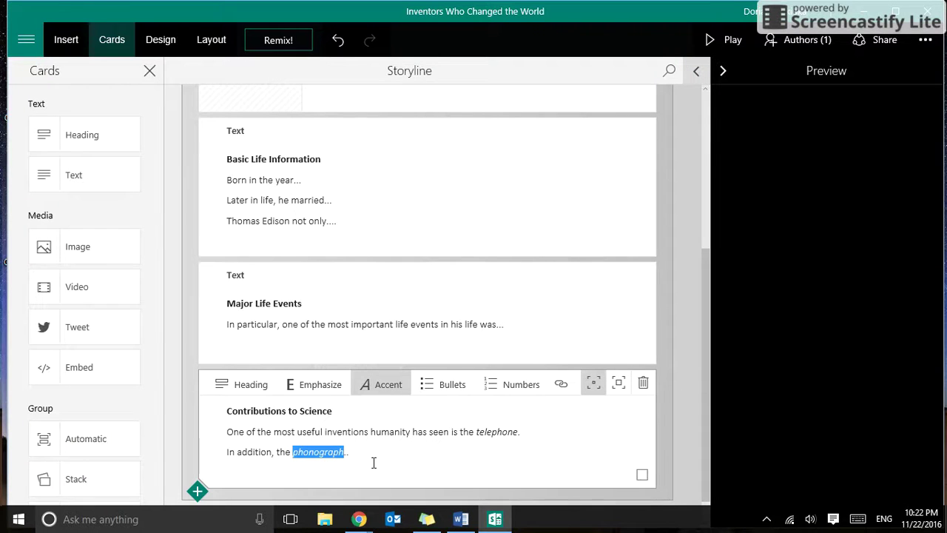
Review all the cards in the storyline, check the whole presentation in the preview, and return to the storyline.
scroll(373, 462, "up", 1)
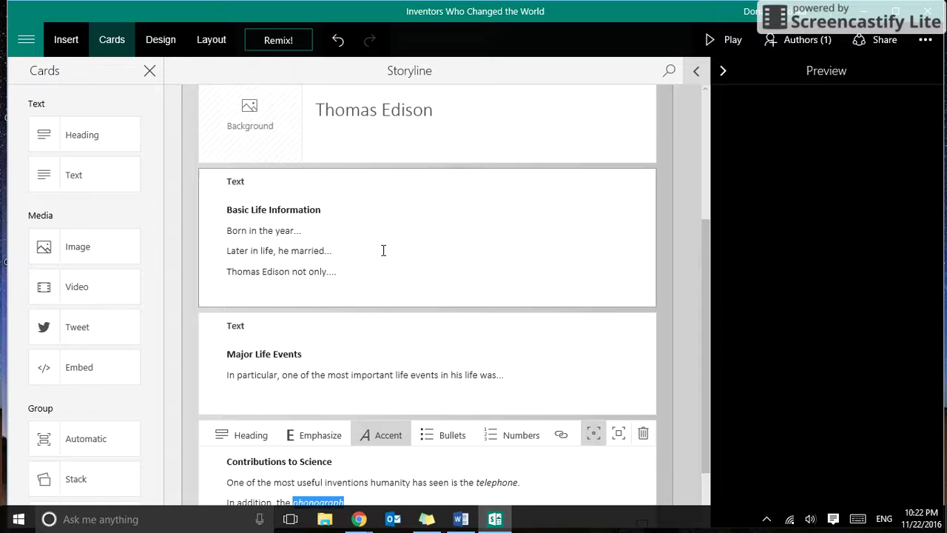
scroll(382, 249, "up", 3)
scroll(383, 249, "up", 1)
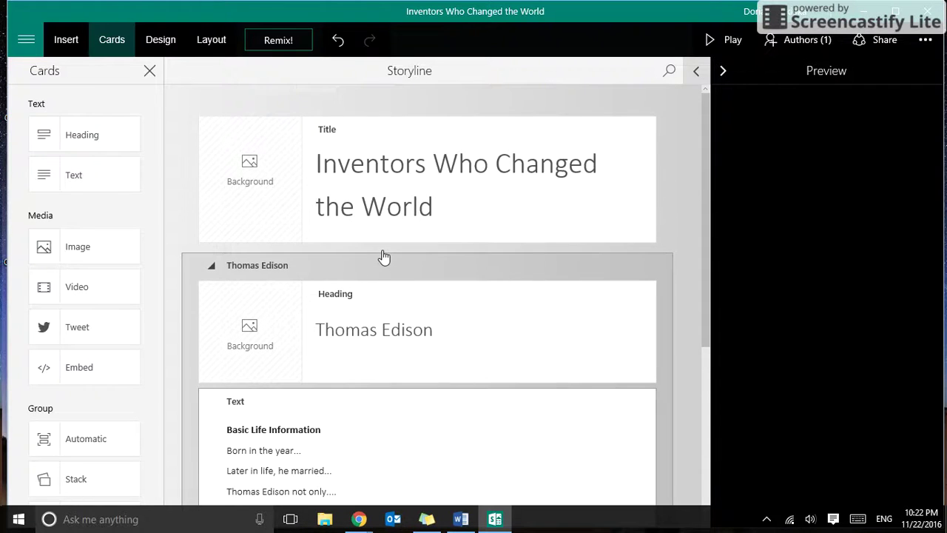
scroll(383, 249, "down", 2)
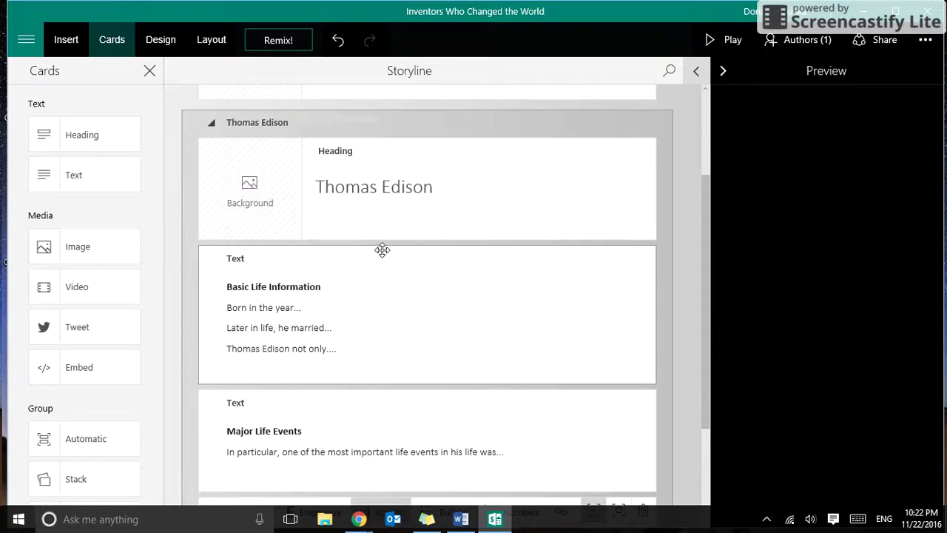
scroll(382, 249, "down", 2)
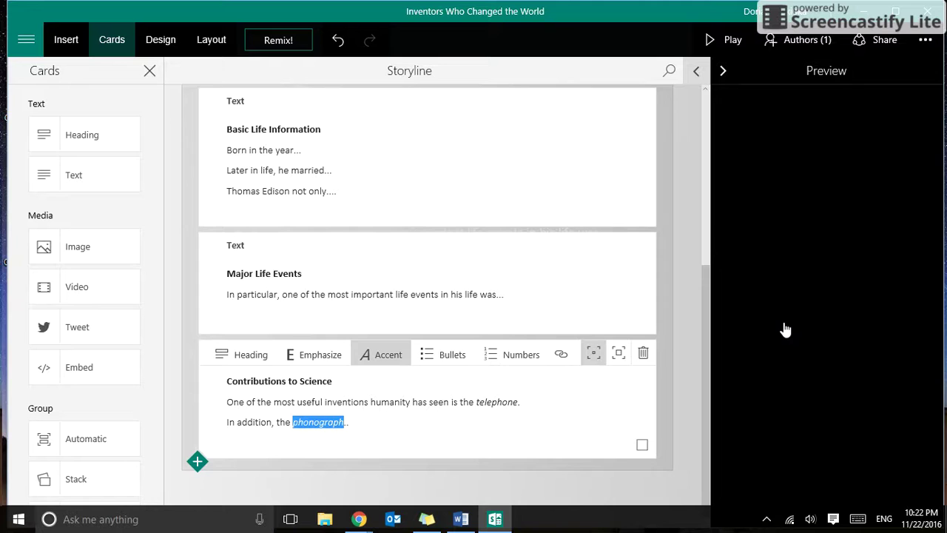
left_click(767, 178)
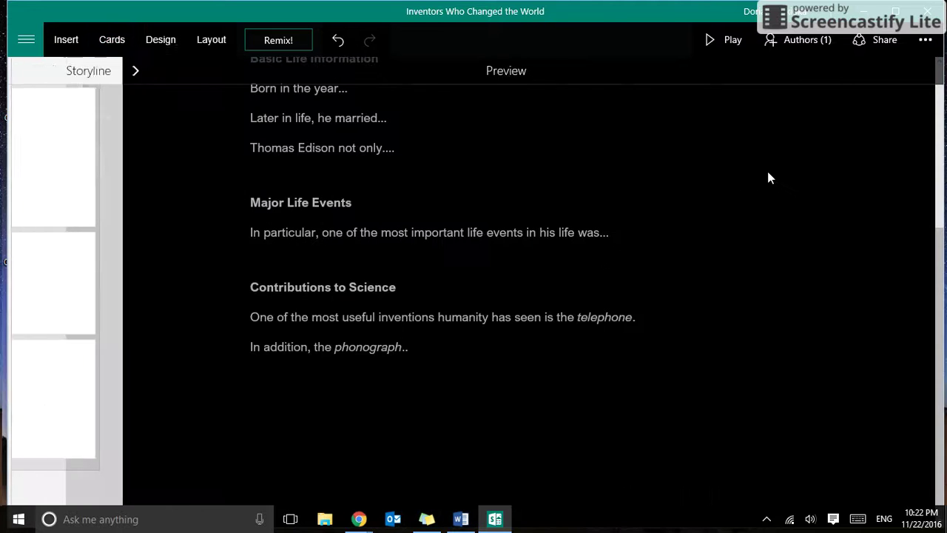
scroll(476, 196, "up", 5)
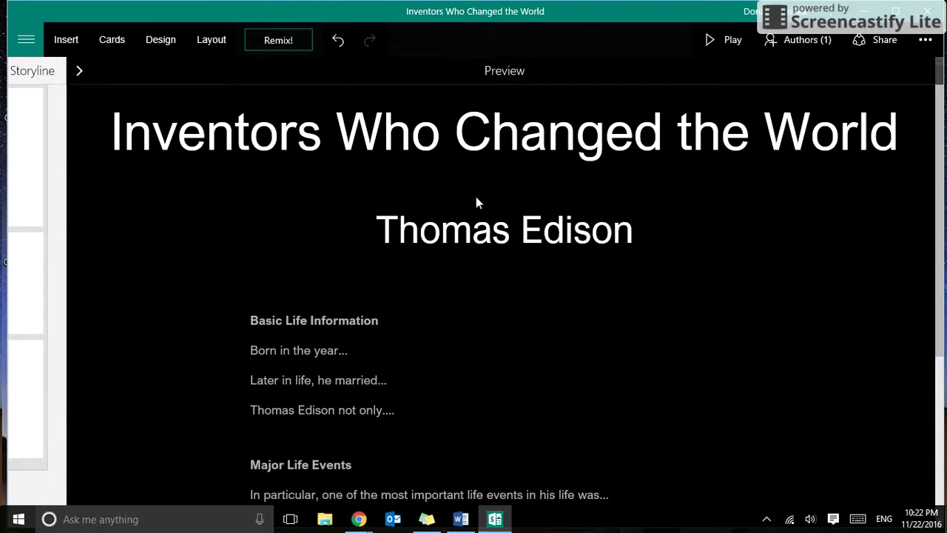
scroll(475, 196, "down", 4)
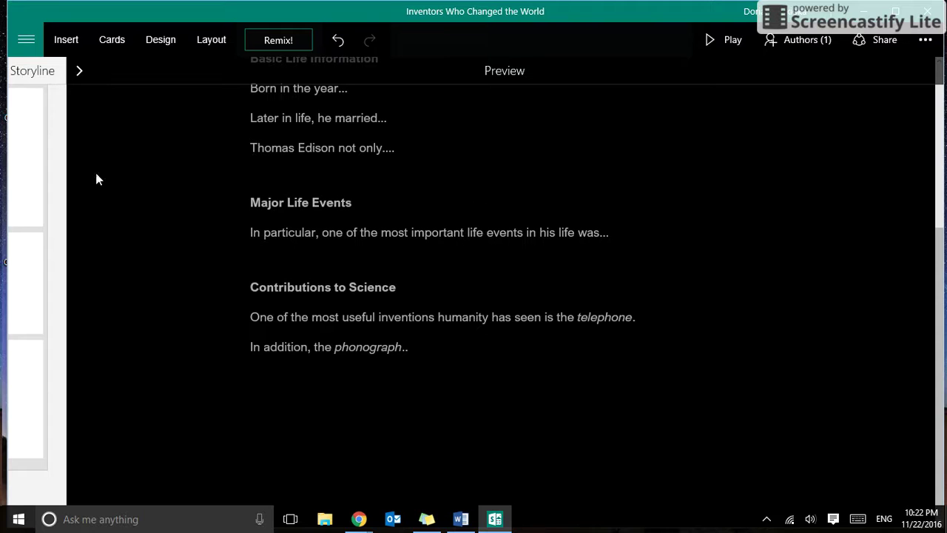
scroll(307, 234, "up", 4)
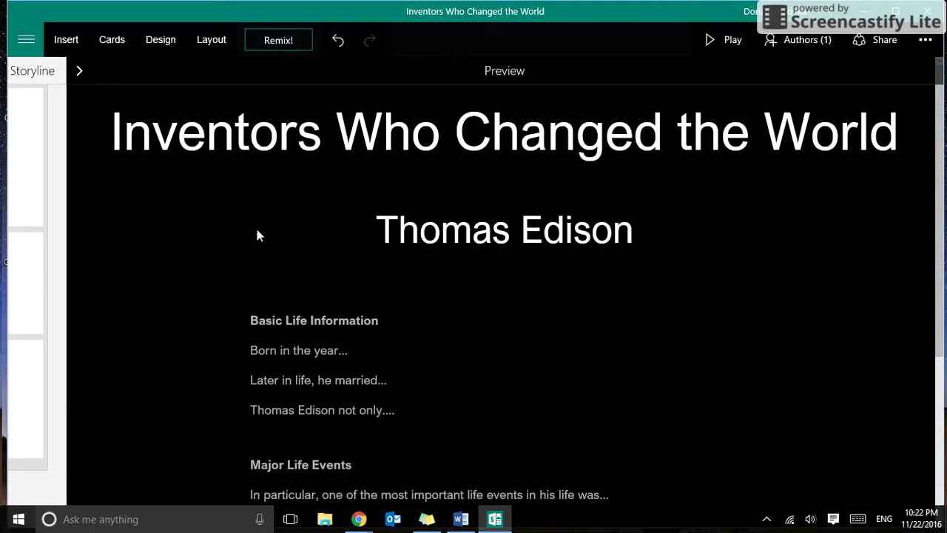
left_click(45, 184)
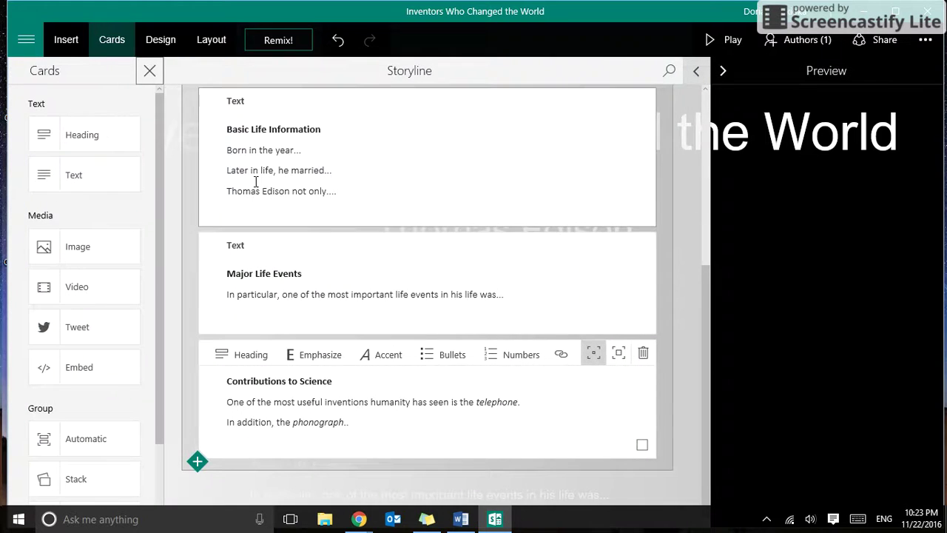
Open the background image picker for the title card.
scroll(257, 182, "up", 5)
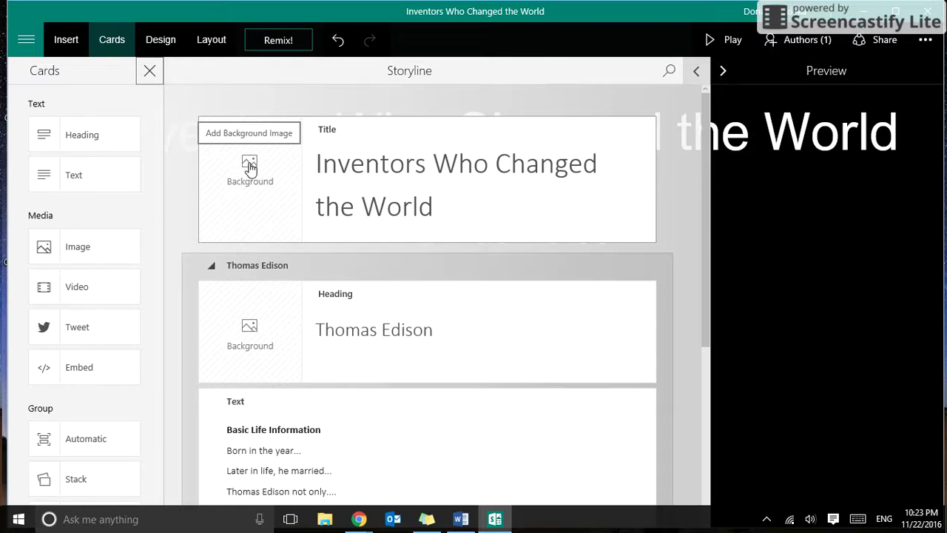
left_click(250, 168)
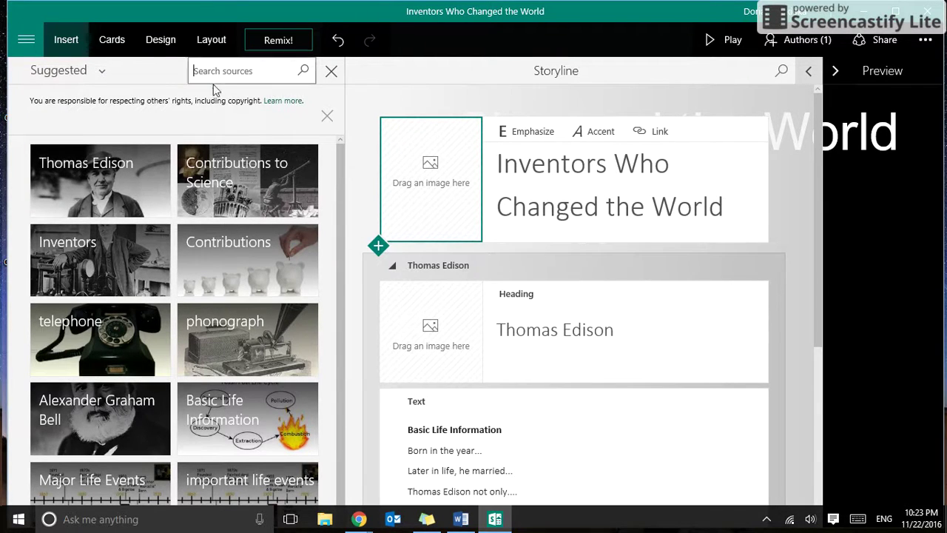
type("thomas")
key("BackSpace")
key("BackSpace")
key("BackSpace")
key("BackSpace")
key("BackSpace")
key("BackSpace")
Search Bing for "earth" images.
type("earth")
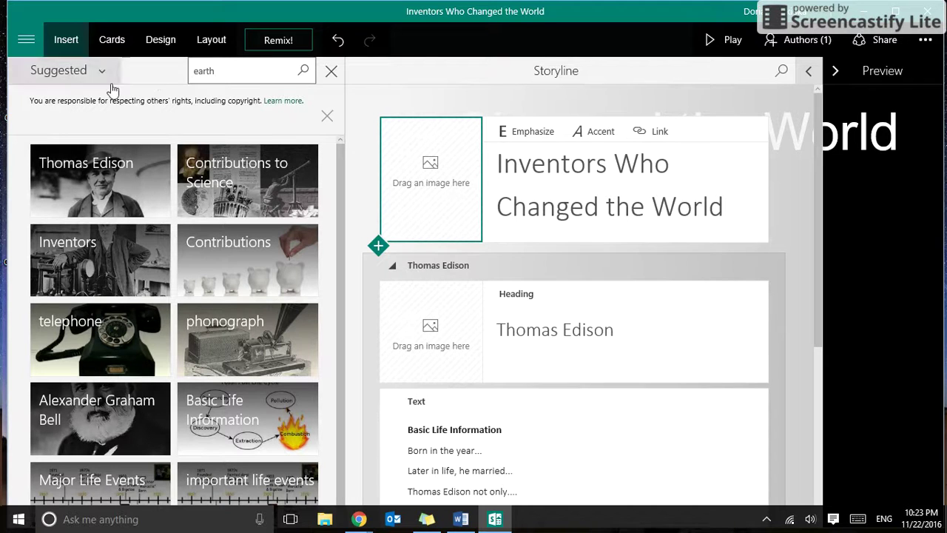
left_click(78, 73)
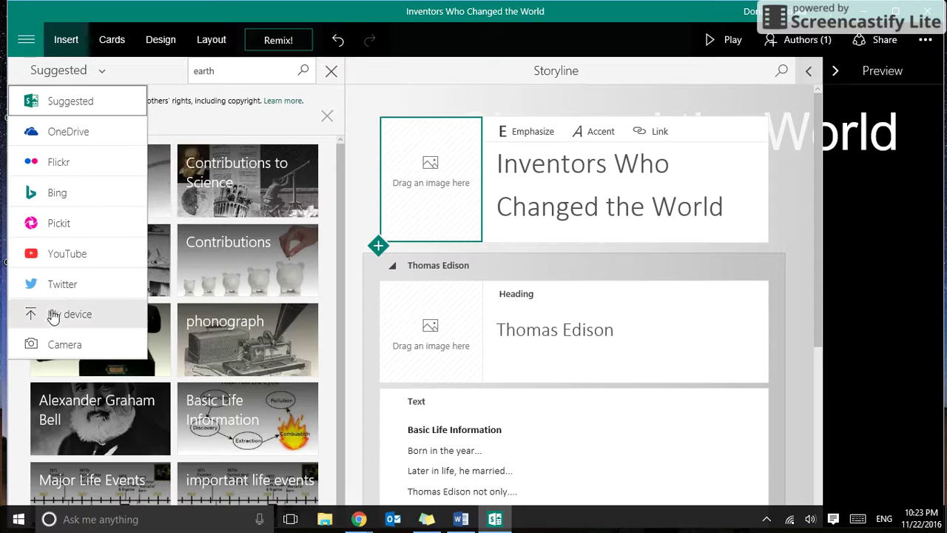
left_click(42, 196)
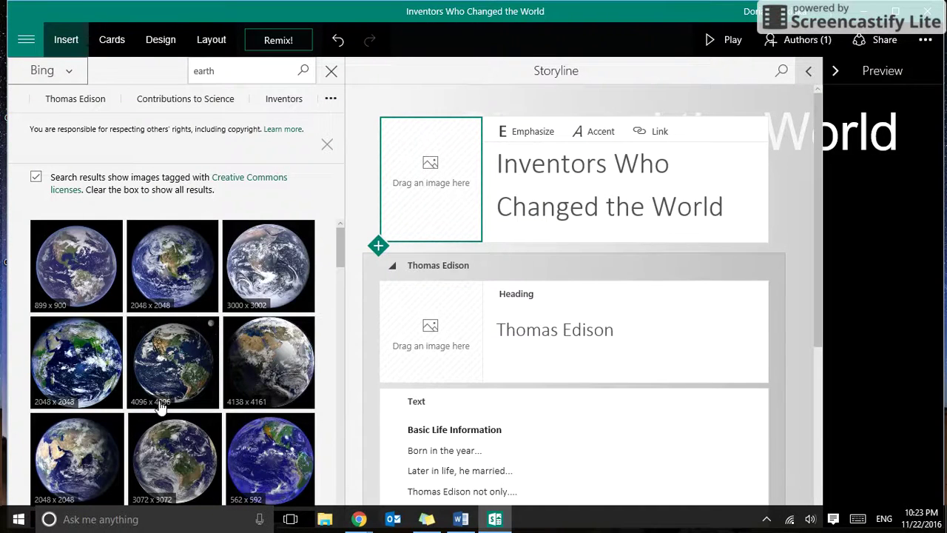
Use the pale blue, partly shadowed Earth picture on black from the search results as the title card's background.
scroll(111, 389, "down", 3)
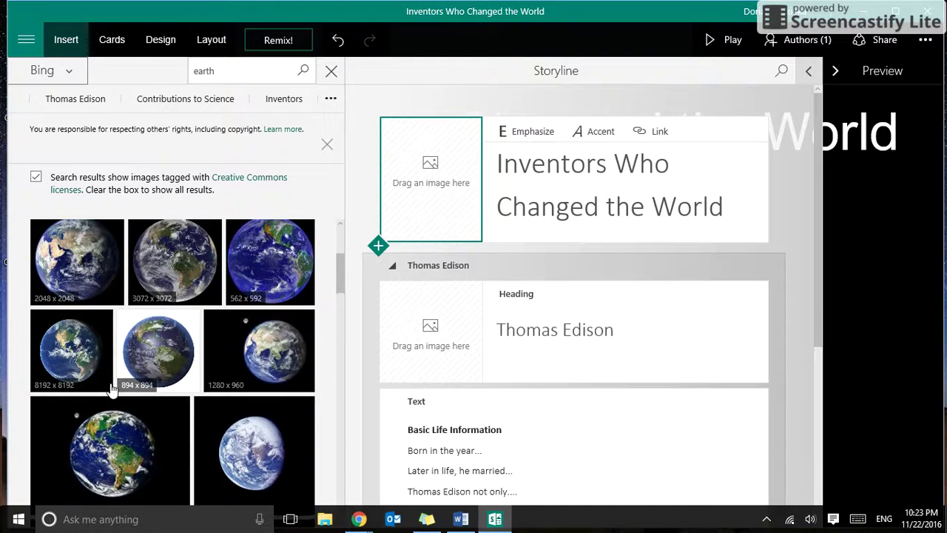
left_click(236, 463)
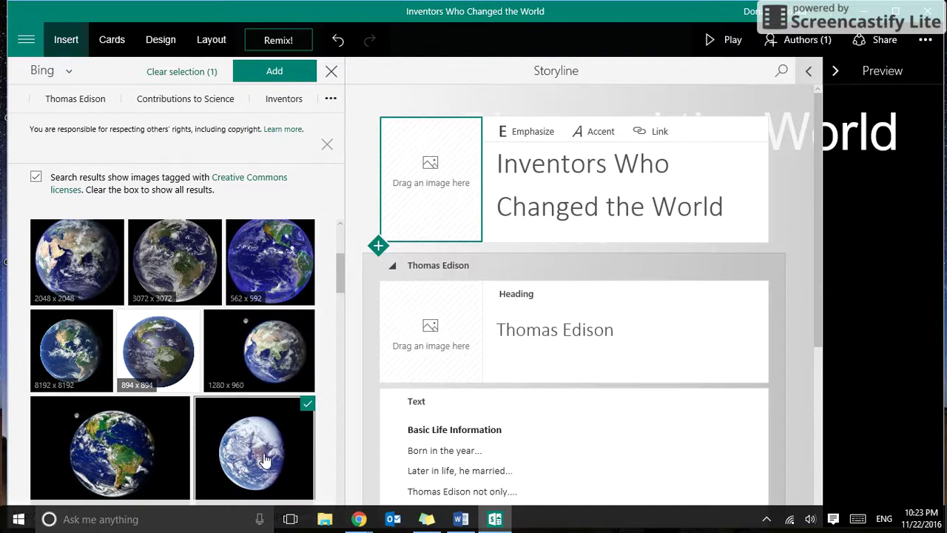
left_click_drag(255, 460, 431, 183)
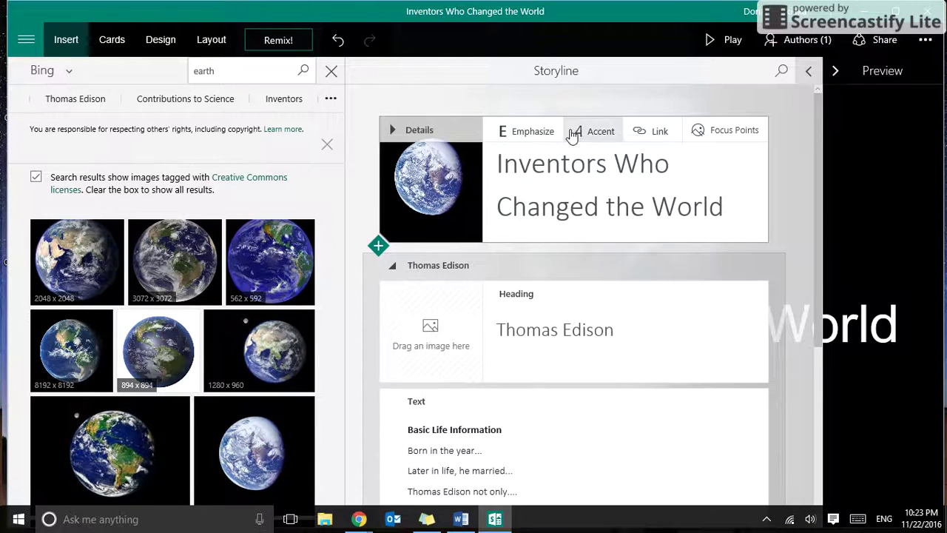
Check the title card's Earth background in the preview and return to the storyline.
left_click(849, 149)
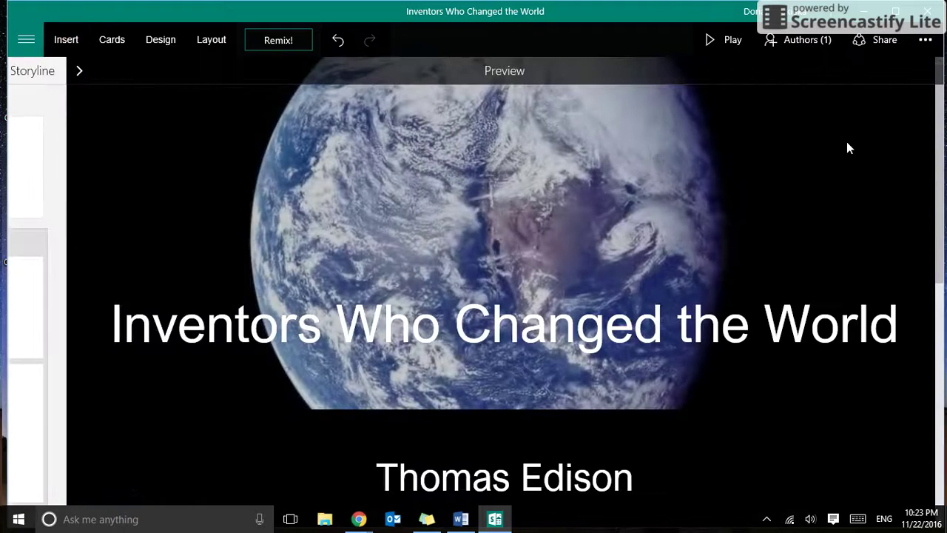
scroll(468, 245, "down", 5)
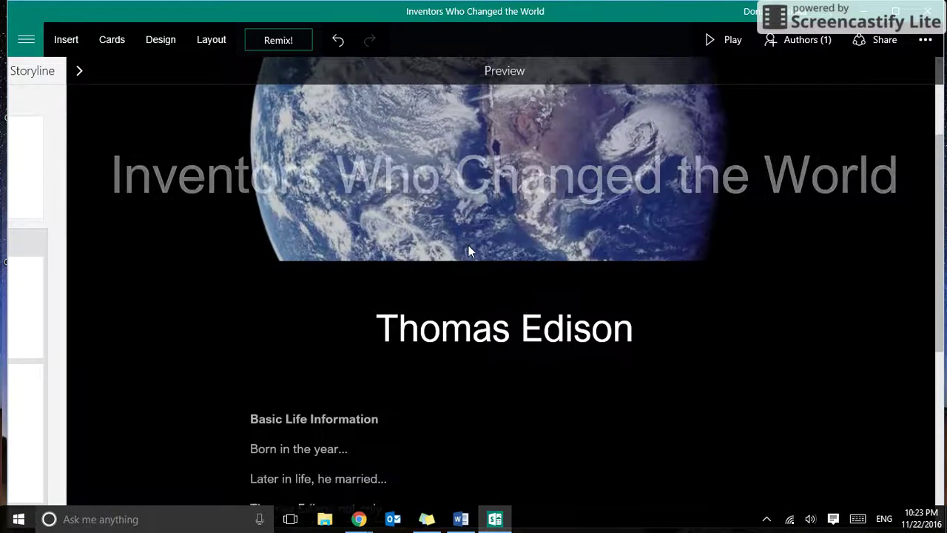
scroll(469, 244, "up", 3)
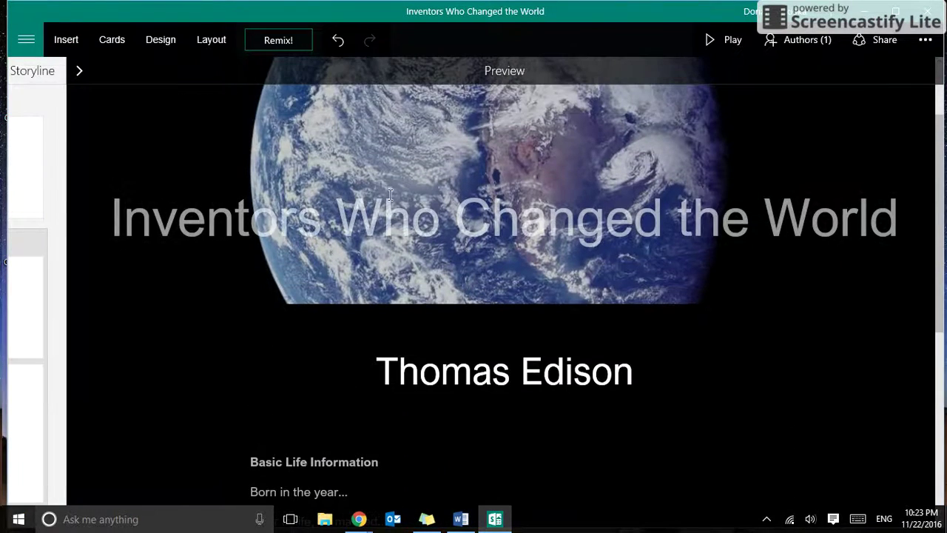
left_click(33, 156)
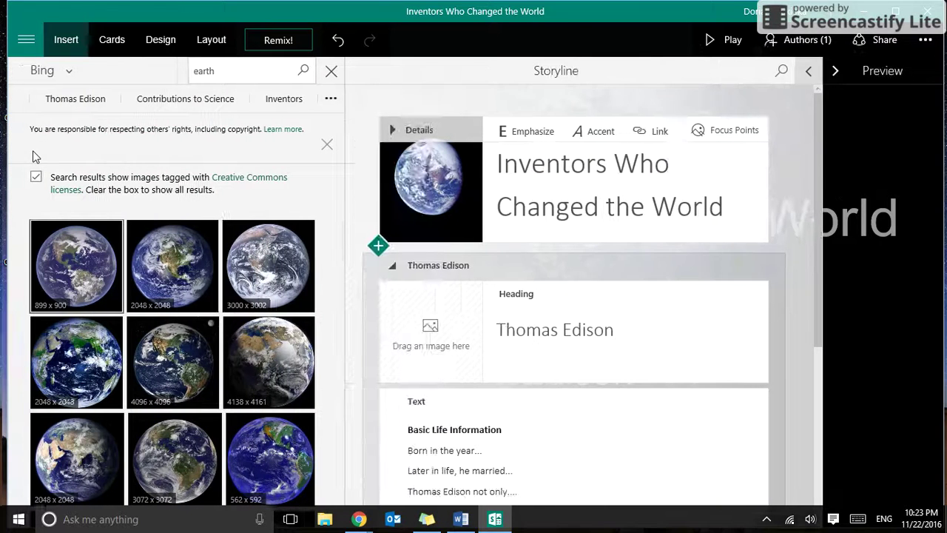
Open the background image picker for the Thomas Edison heading card and search Bing for "thomas edison" images.
left_click(420, 337)
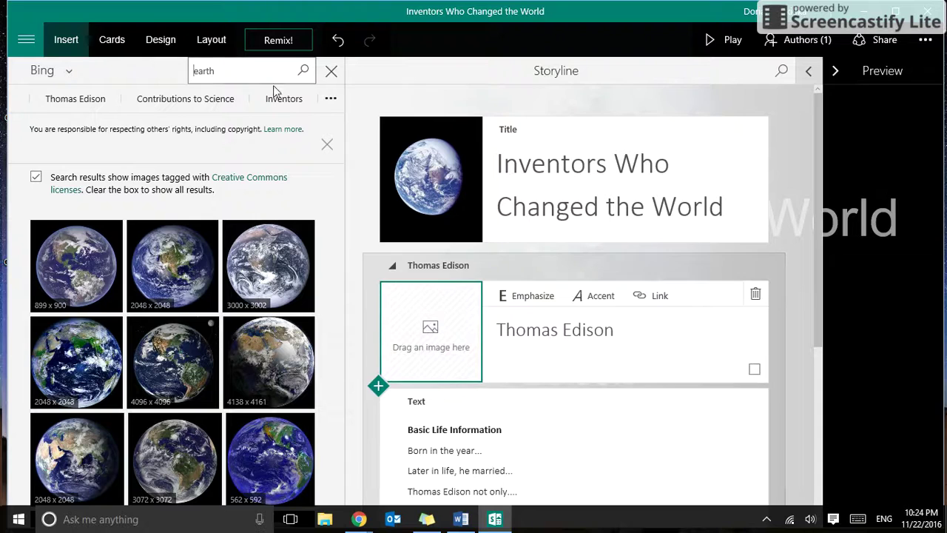
left_click_drag(260, 77, 184, 69)
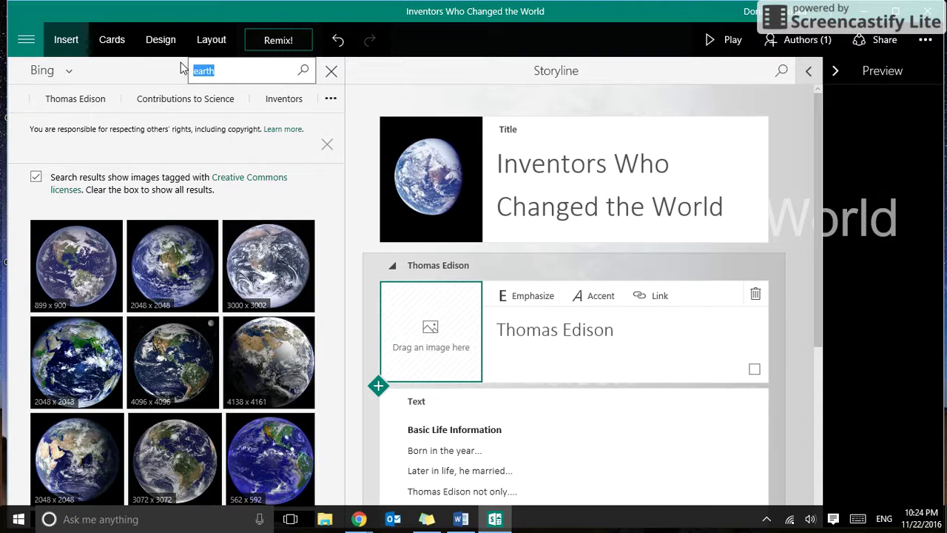
type("thomas edison")
key("Return")
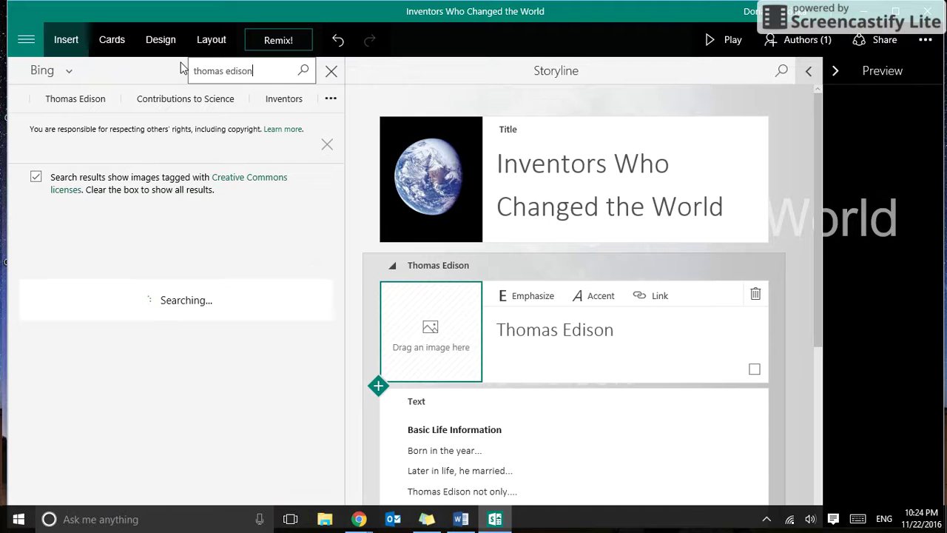
Look through the Flickr image results for the same search, then return to the Bing results.
left_click(64, 74)
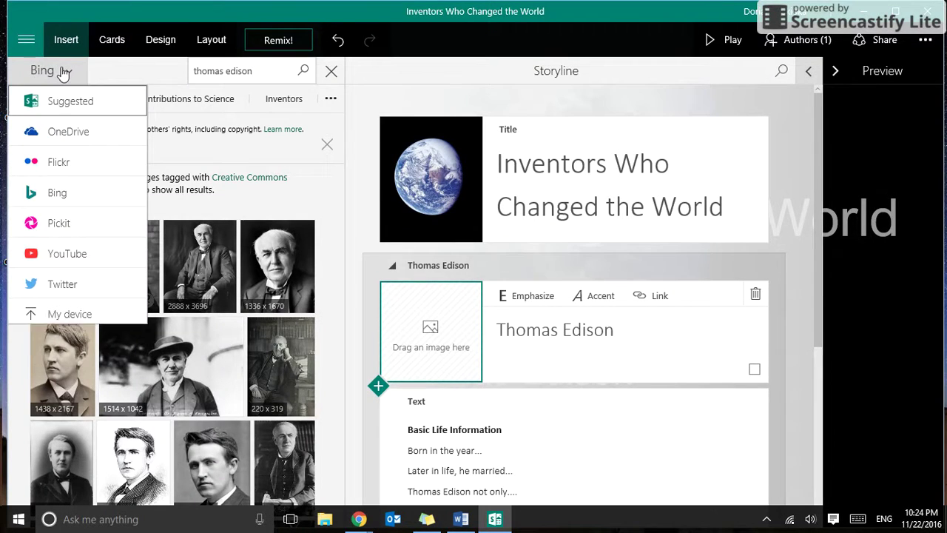
left_click(65, 157)
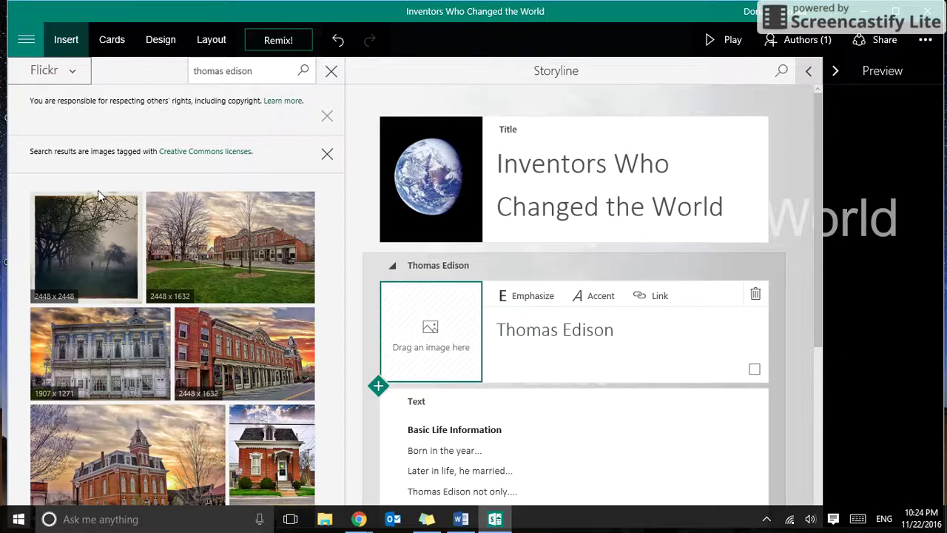
scroll(111, 326, "down", 5)
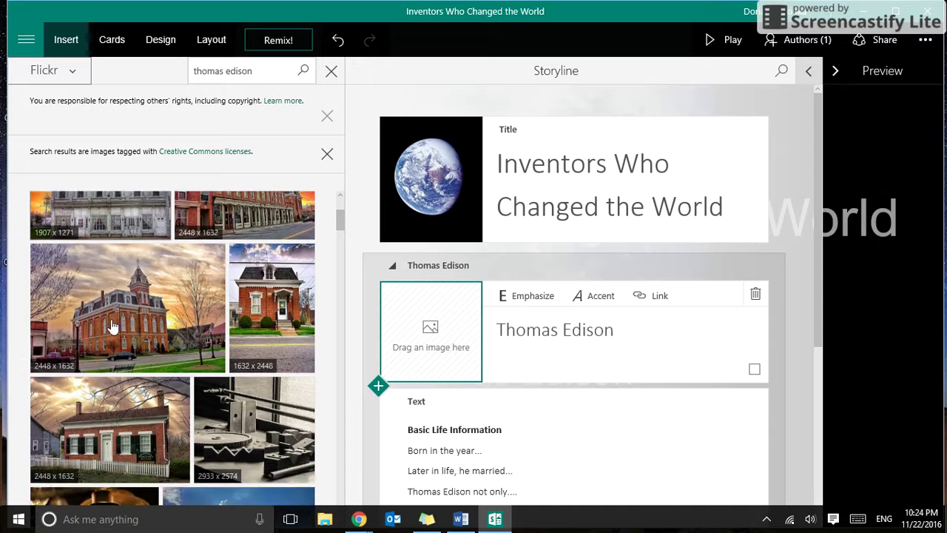
scroll(111, 325, "up", 4)
left_click(72, 72)
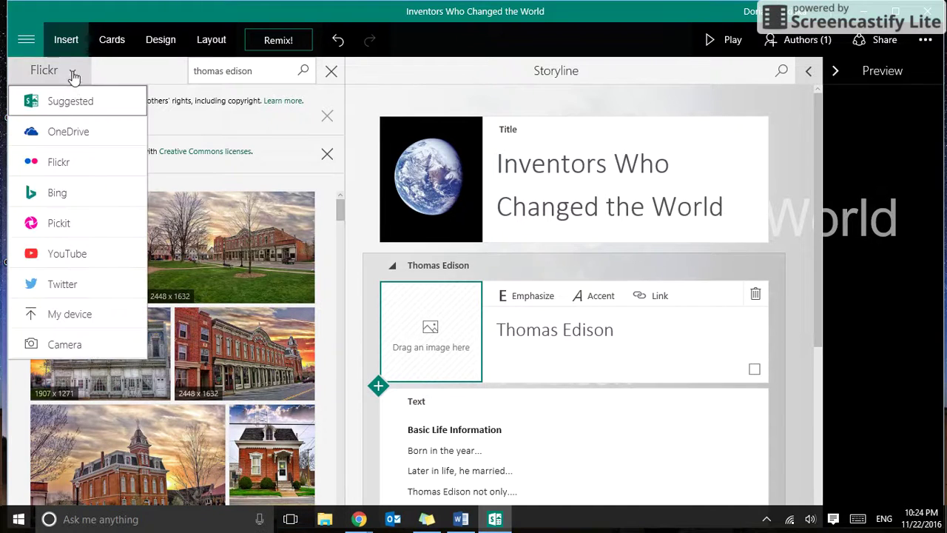
left_click(64, 194)
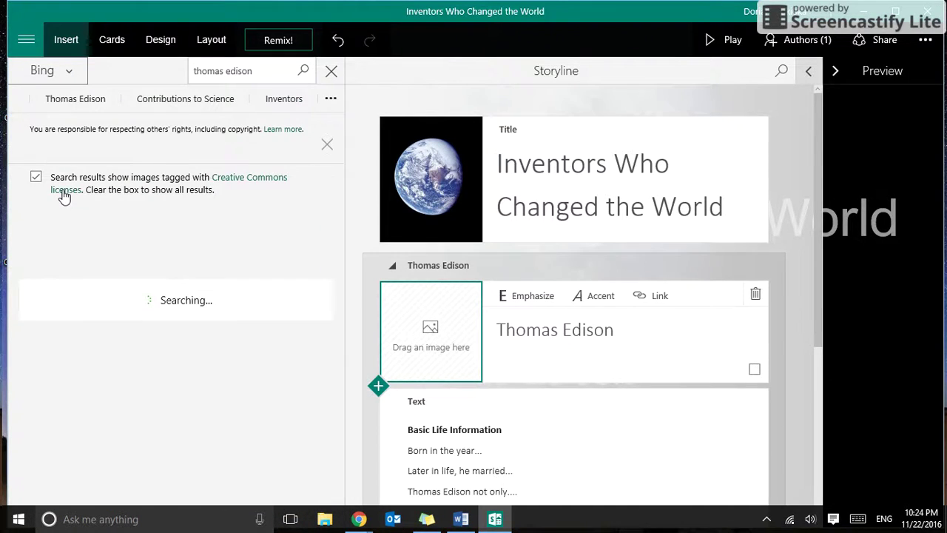
Use the 1680 x 1221 photo of Edison holding a light bulb as the Thomas Edison heading card's background.
scroll(70, 304, "down", 1)
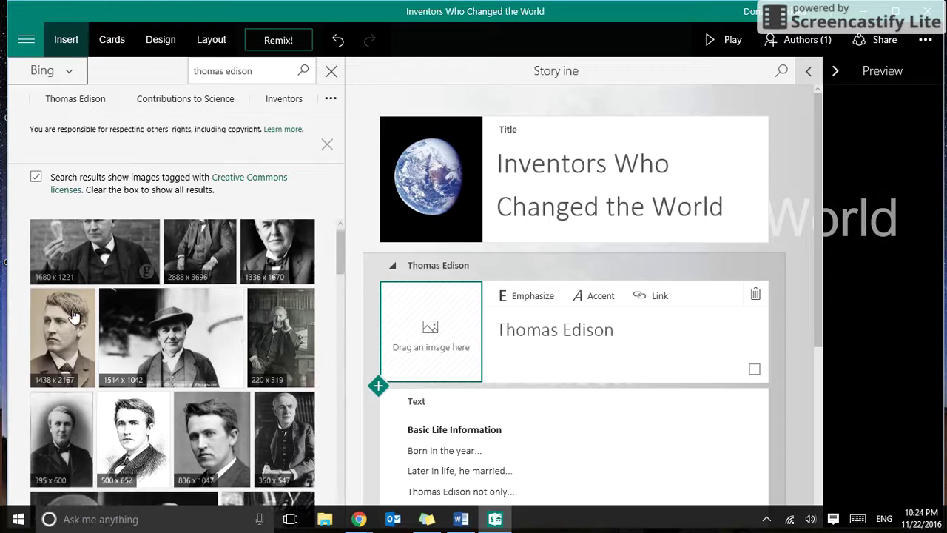
scroll(74, 260, "up", 1)
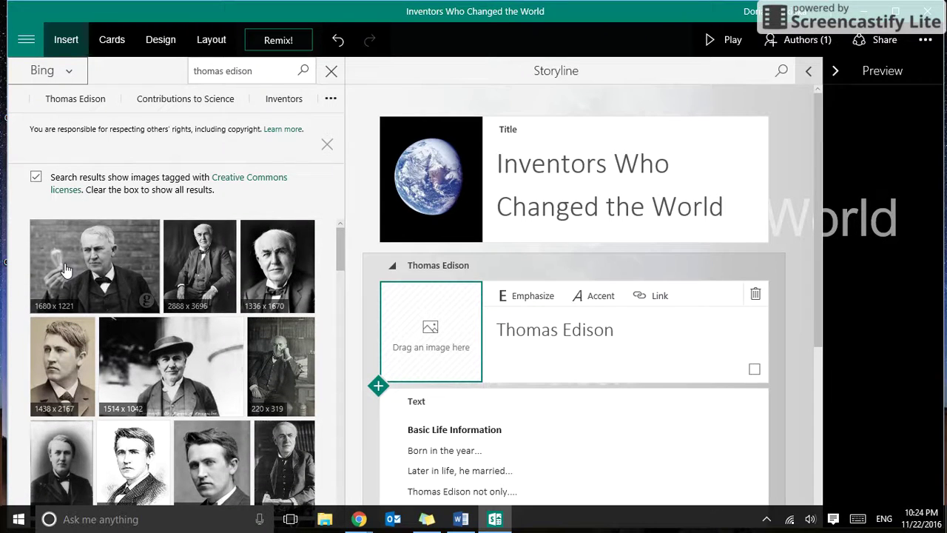
left_click_drag(54, 268, 409, 336)
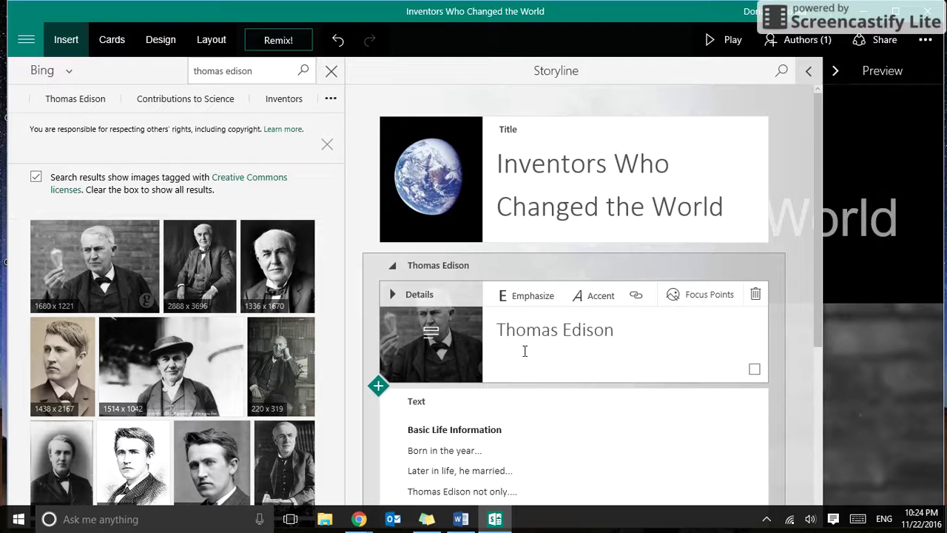
Check the Thomas Edison heading's background photo and the text below it in the preview, and return to the storyline.
left_click(849, 360)
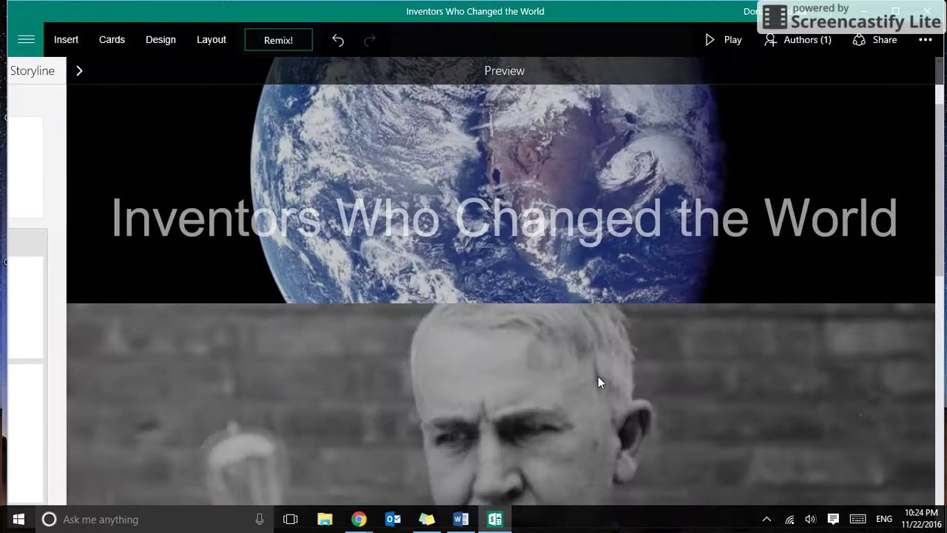
scroll(598, 382, "down", 6)
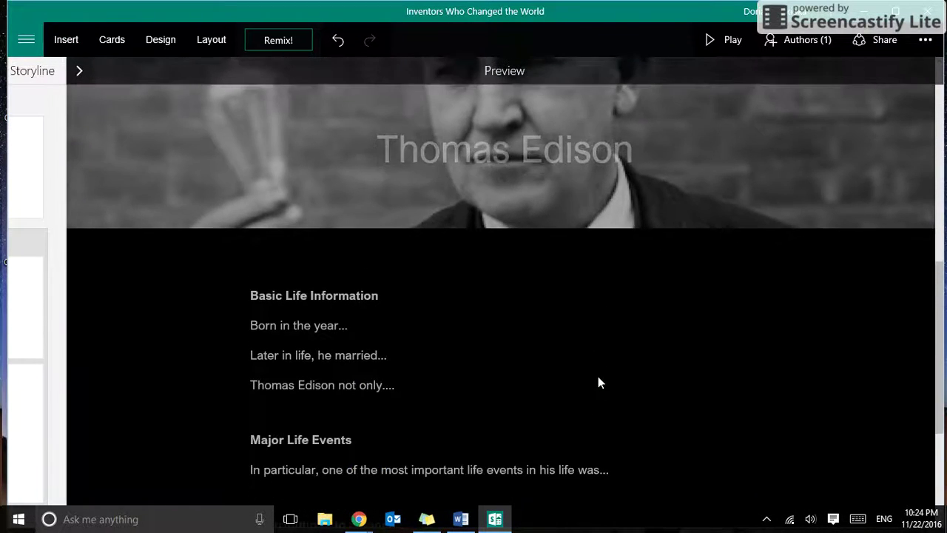
scroll(600, 382, "up", 3)
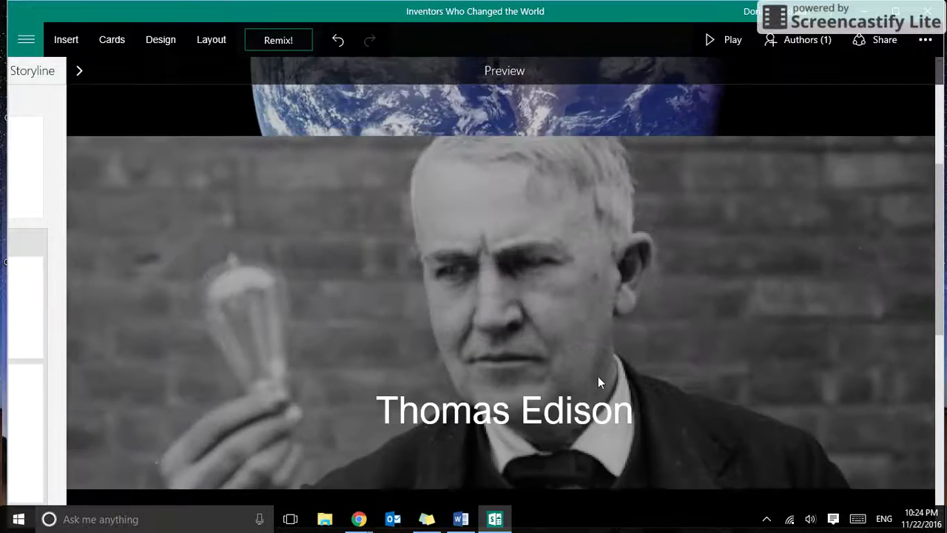
scroll(598, 382, "up", 2)
scroll(598, 382, "down", 1)
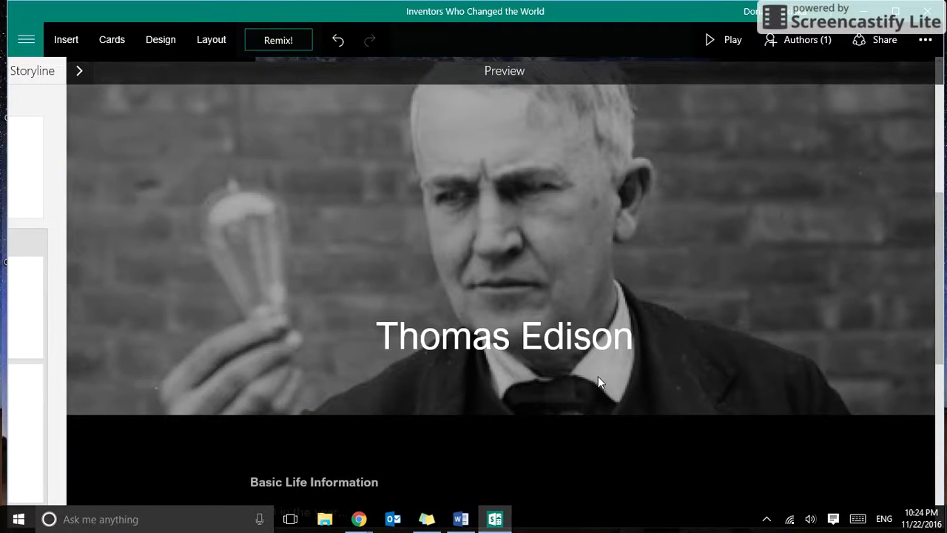
left_click(26, 89)
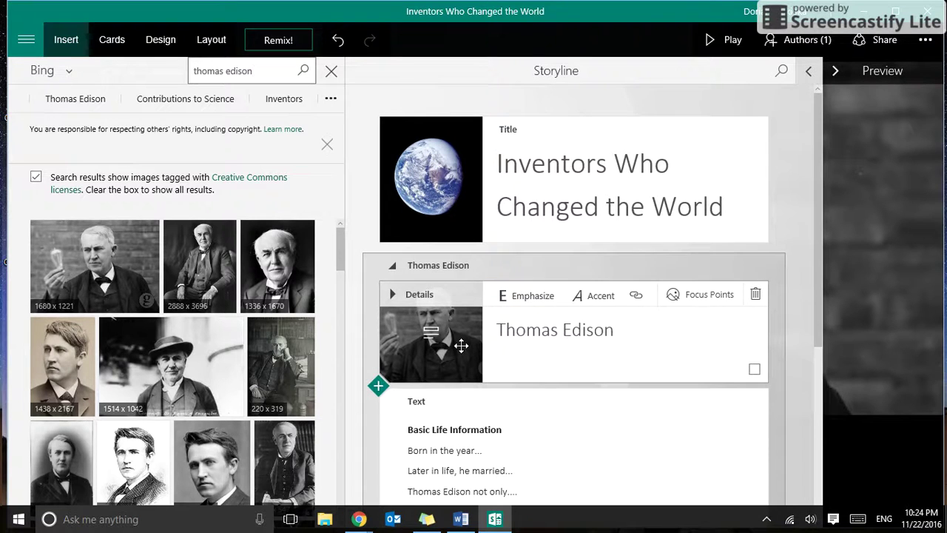
Open the focus points of the Thomas Edison heading photo and mark six points across his head, face and collar.
left_click(687, 295)
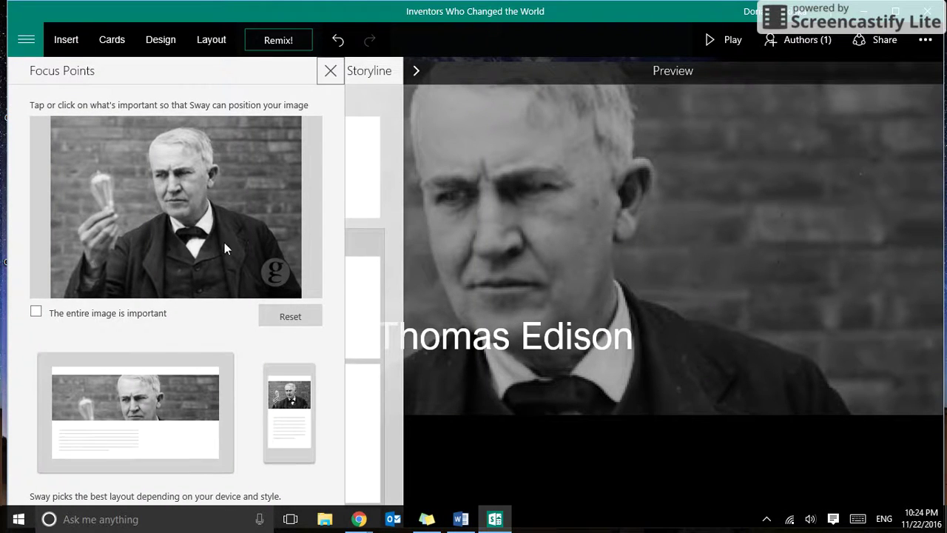
left_click(165, 206)
left_click(190, 213)
left_click(189, 182)
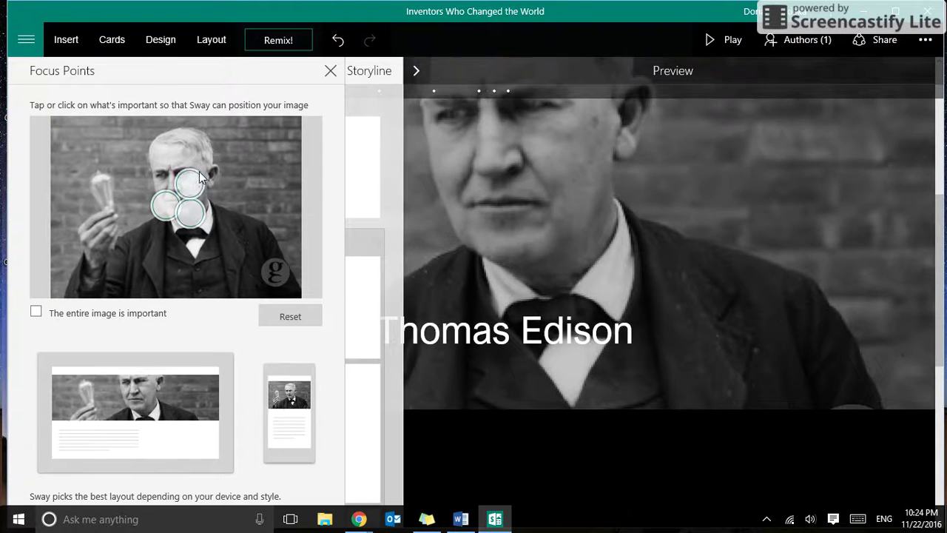
left_click(194, 145)
left_click(166, 145)
left_click(159, 173)
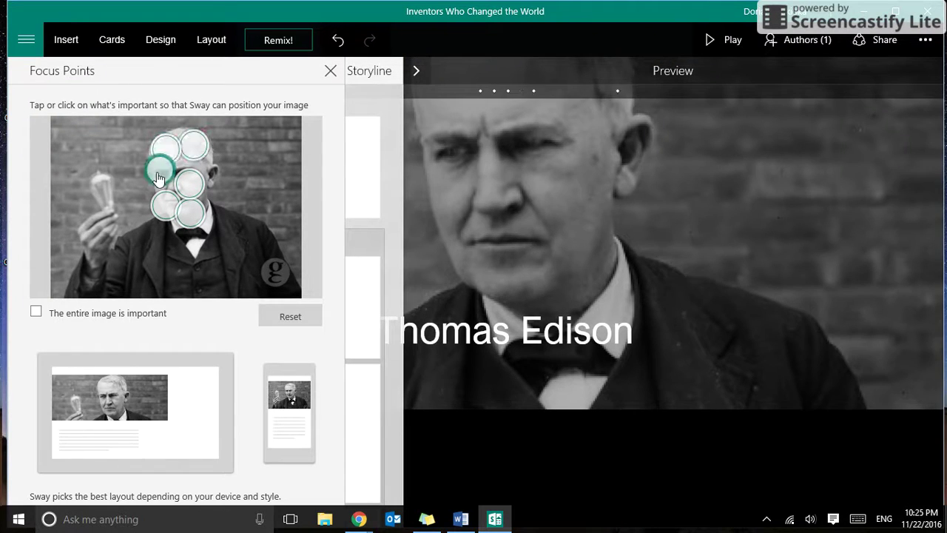
Add focus points over the light bulb, raised hand, chest, shoulder and ear in the Edison photo, and close the focus point settings.
left_click(134, 187)
left_click(105, 177)
left_click(97, 205)
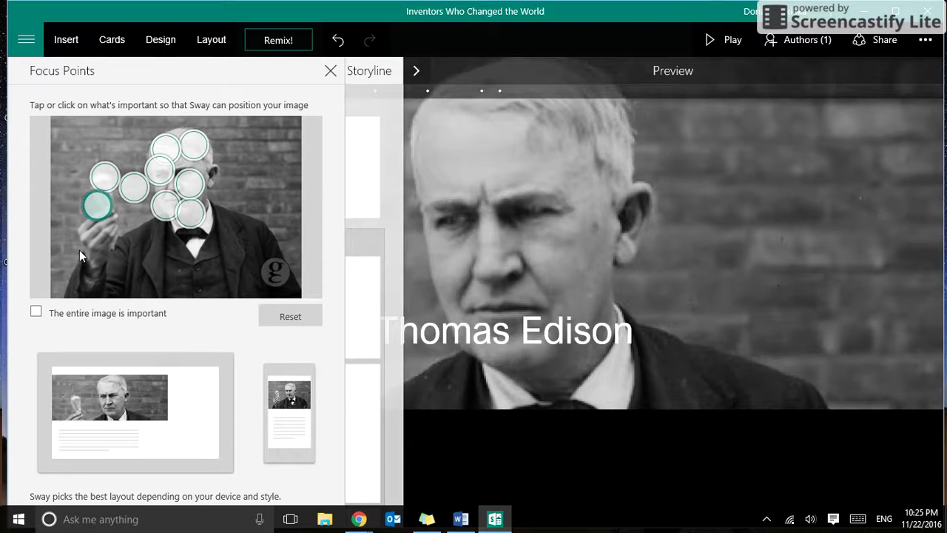
left_click(90, 258)
left_click(120, 233)
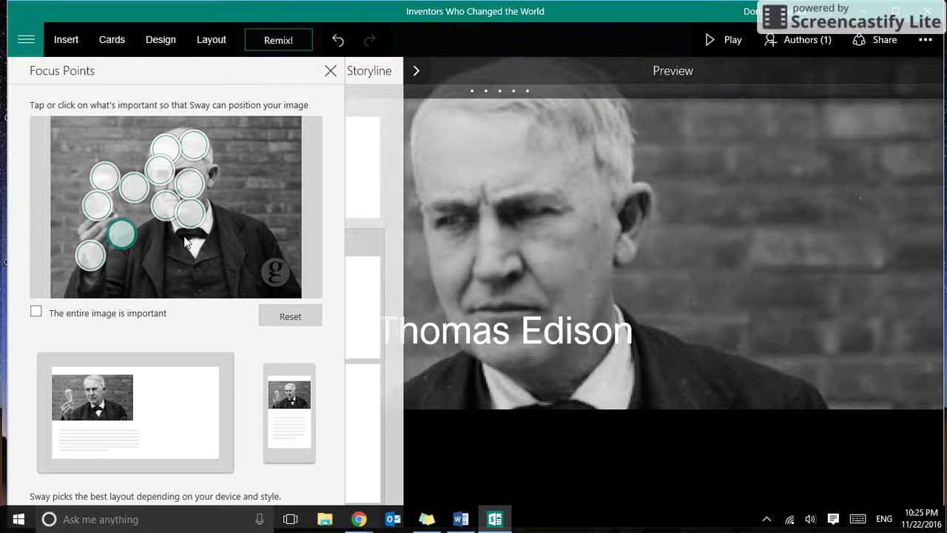
left_click(185, 235)
left_click(224, 226)
left_click(216, 185)
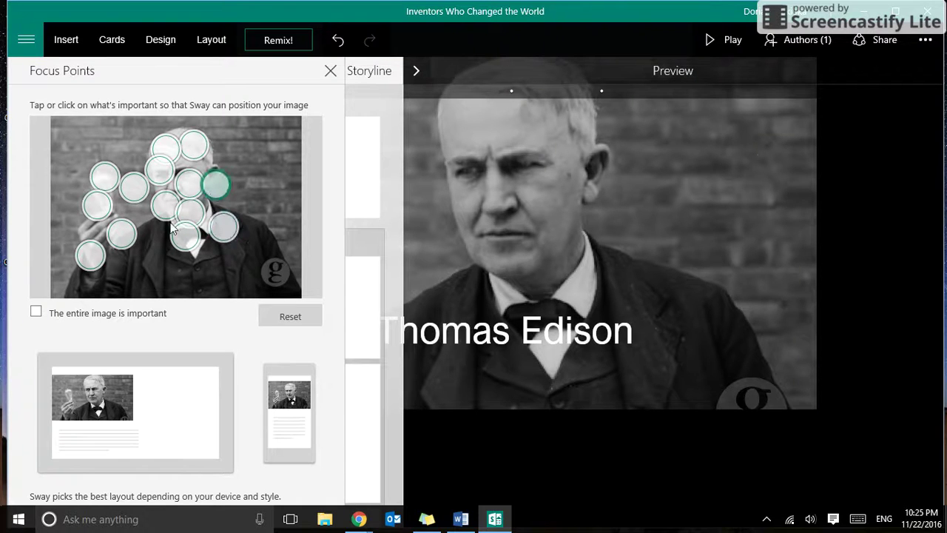
left_click(151, 234)
left_click(80, 226)
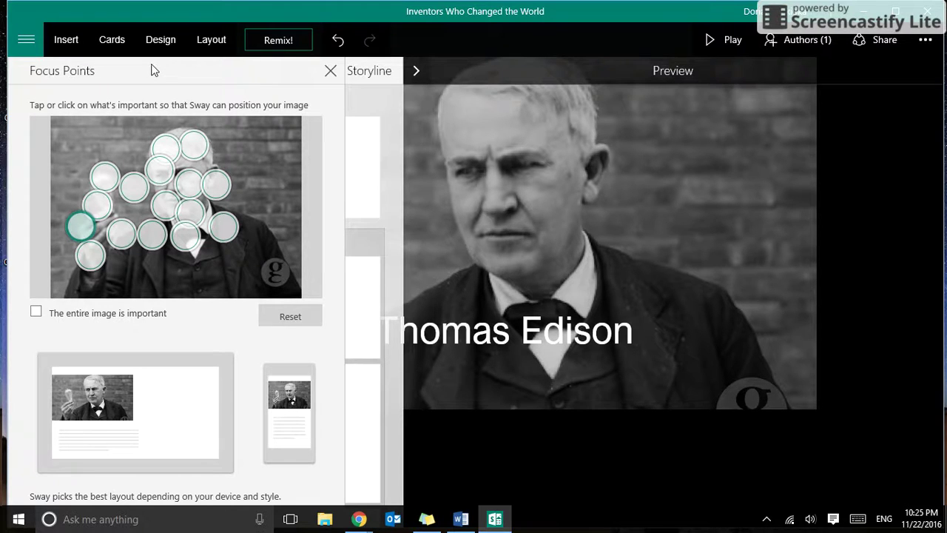
left_click(330, 71)
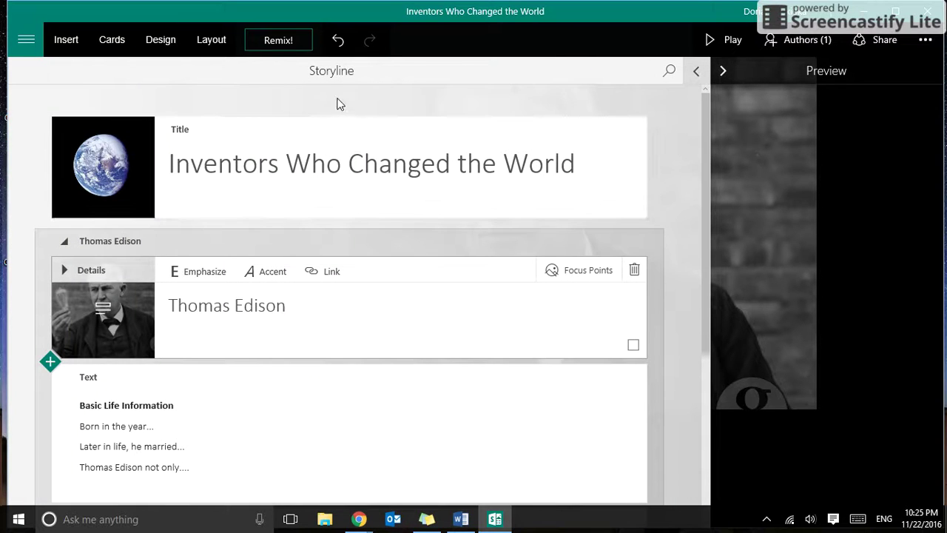
Insert an image card between the Thomas Edison heading card and the Basic Life Information text card.
scroll(368, 264, "down", 3)
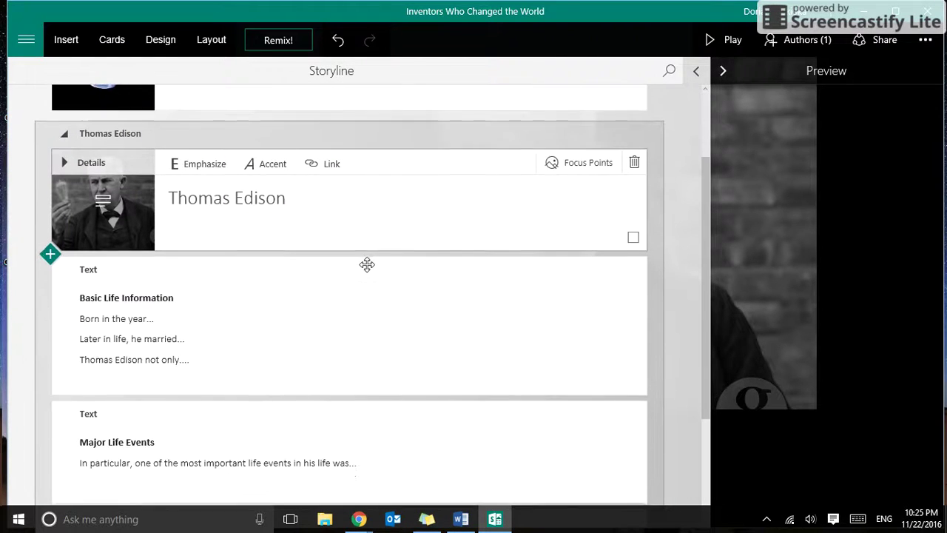
scroll(367, 265, "up", 3)
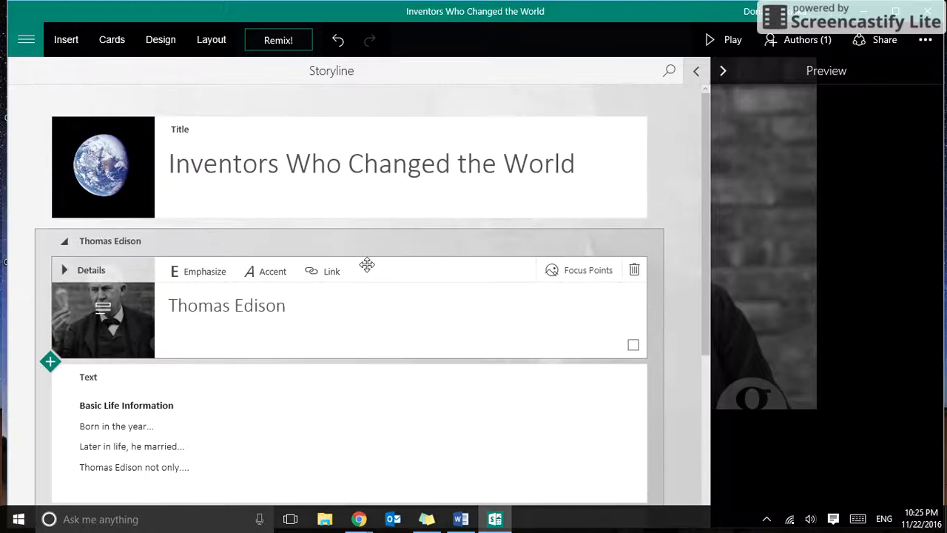
left_click(105, 41)
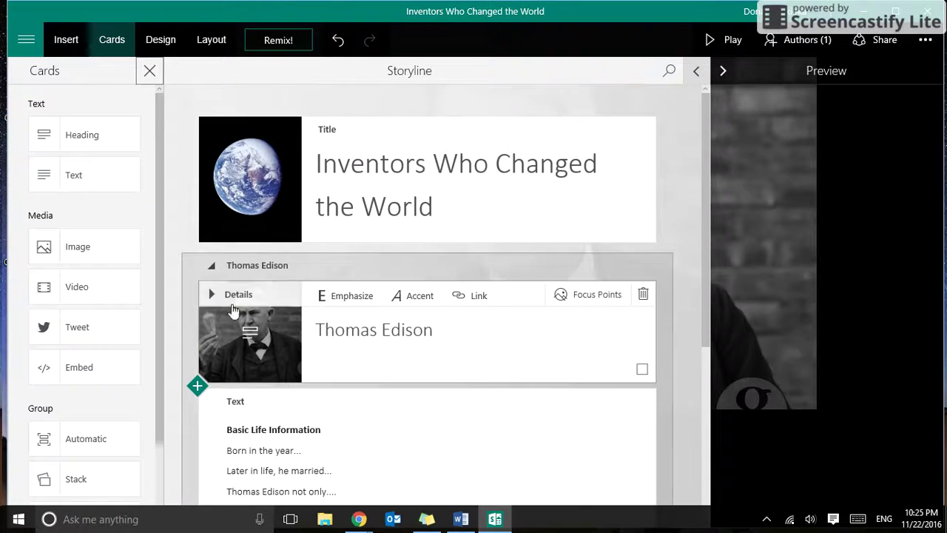
scroll(337, 383, "down", 5)
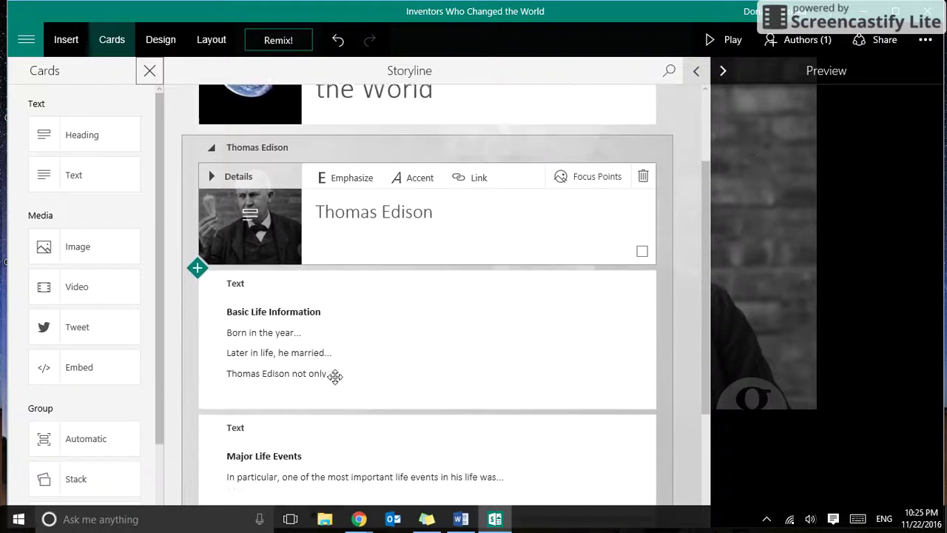
scroll(334, 377, "up", 1)
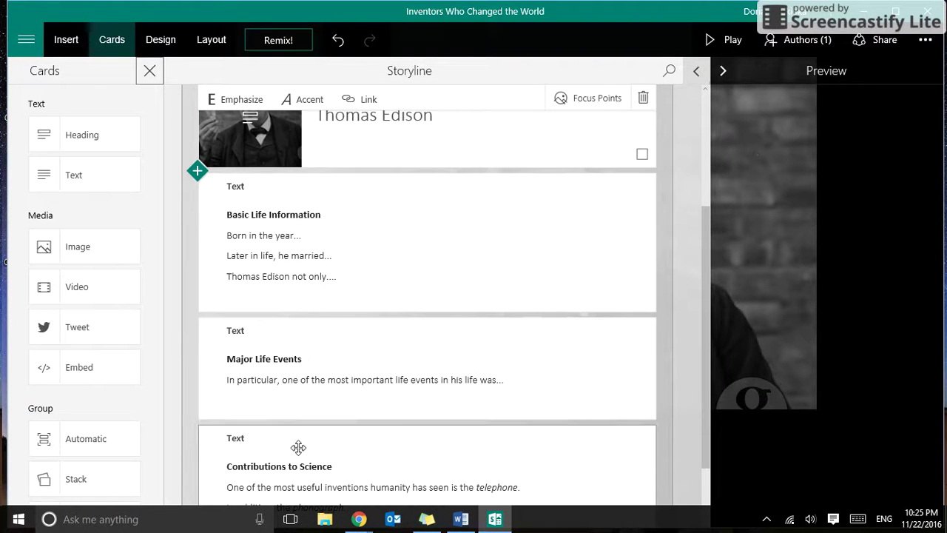
scroll(297, 448, "down", 1)
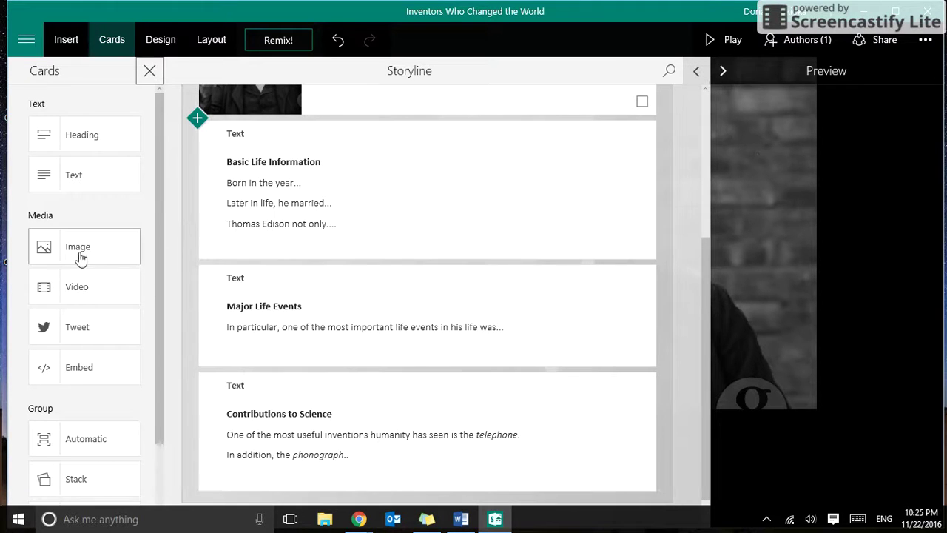
left_click(45, 252)
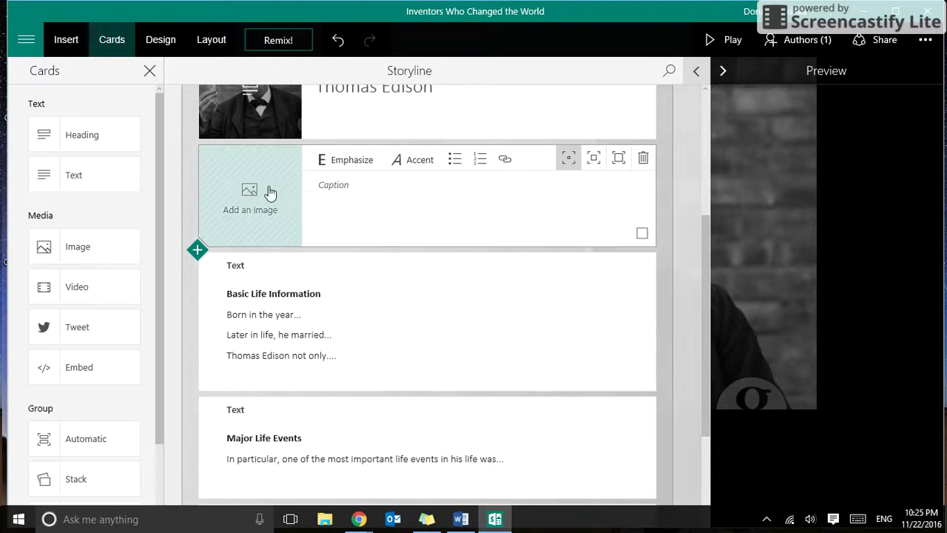
Start adding an image to the empty image card and search Bing for phonograph pictures.
left_click(271, 213)
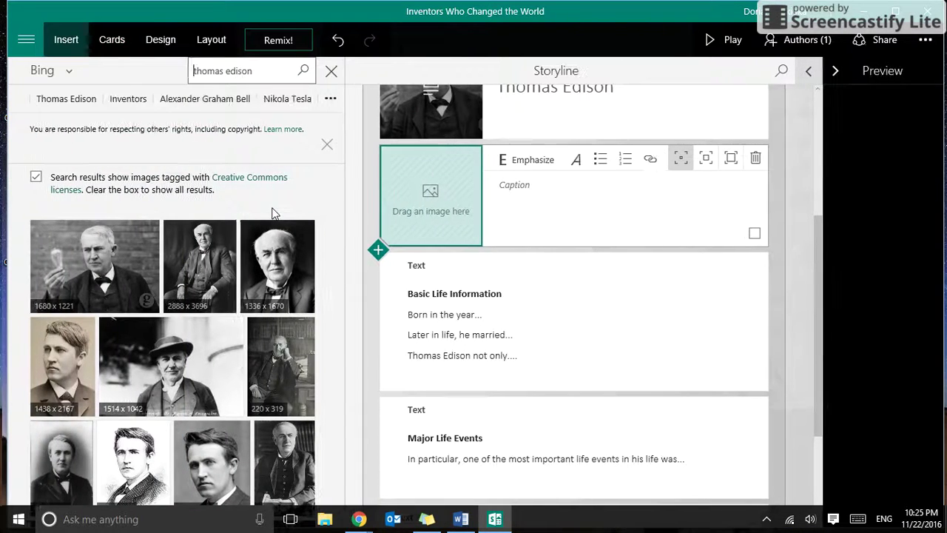
left_click_drag(269, 71, 173, 61)
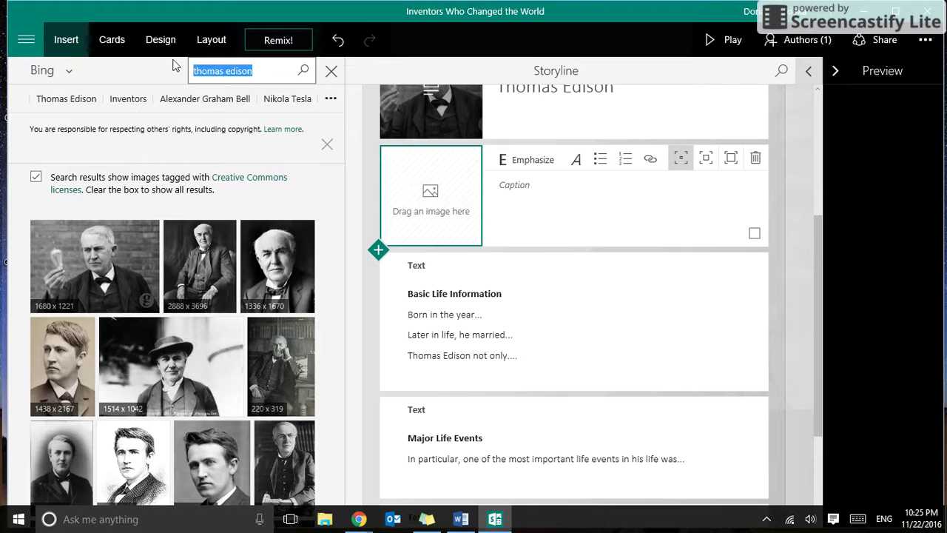
type("p")
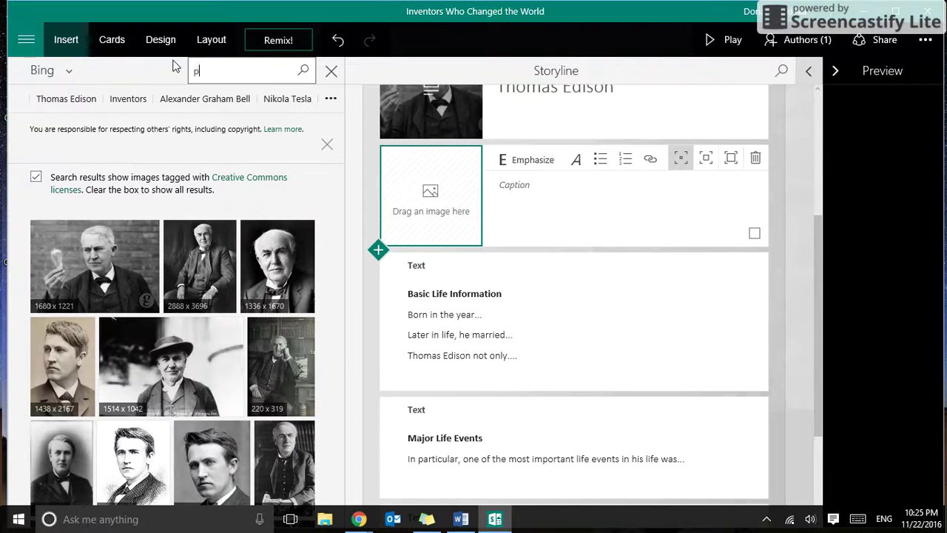
type("ho")
key("BackSpace")
type("honograph")
key("Return")
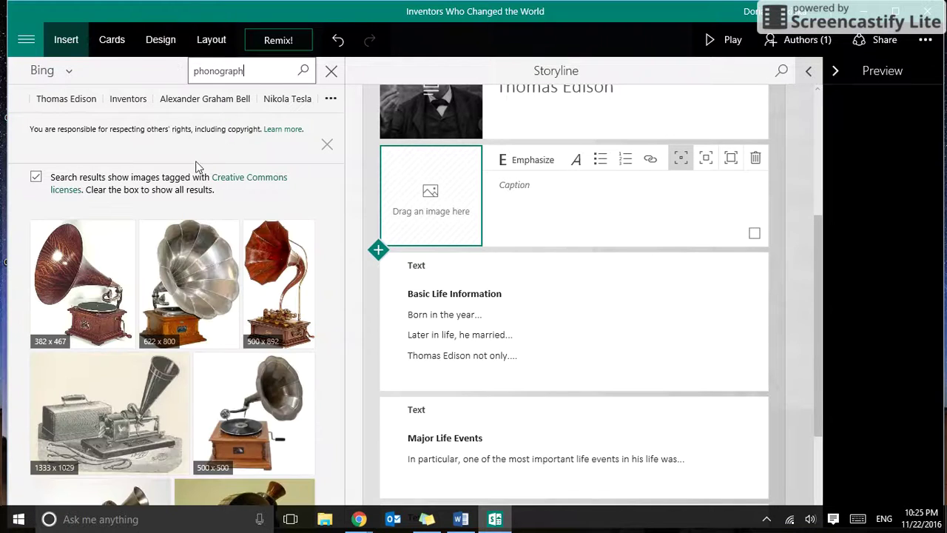
Place the 500 x 892 red-horned phonograph picture in the image card and caption it "Thomas Edison invented the phonograph in the year" followed by a dotted line.
left_click(260, 277)
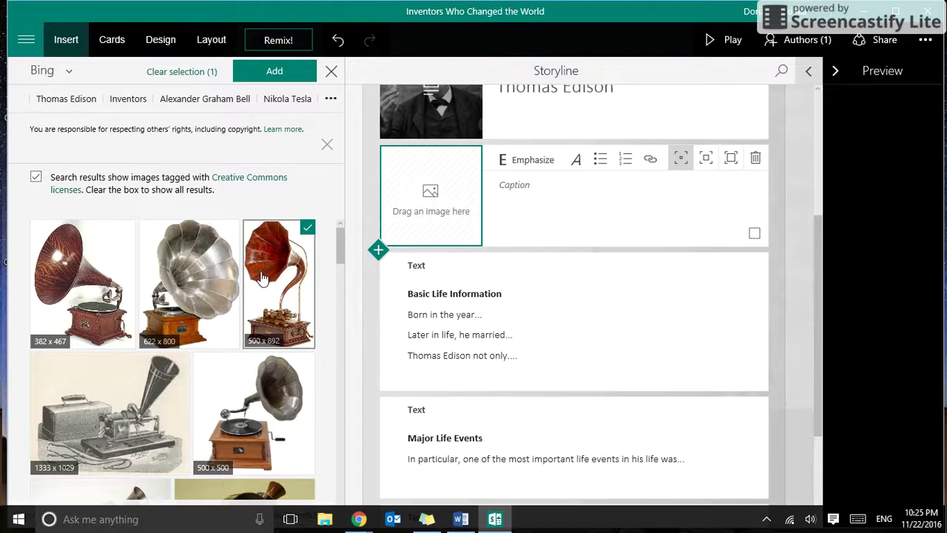
left_click_drag(261, 277, 421, 193)
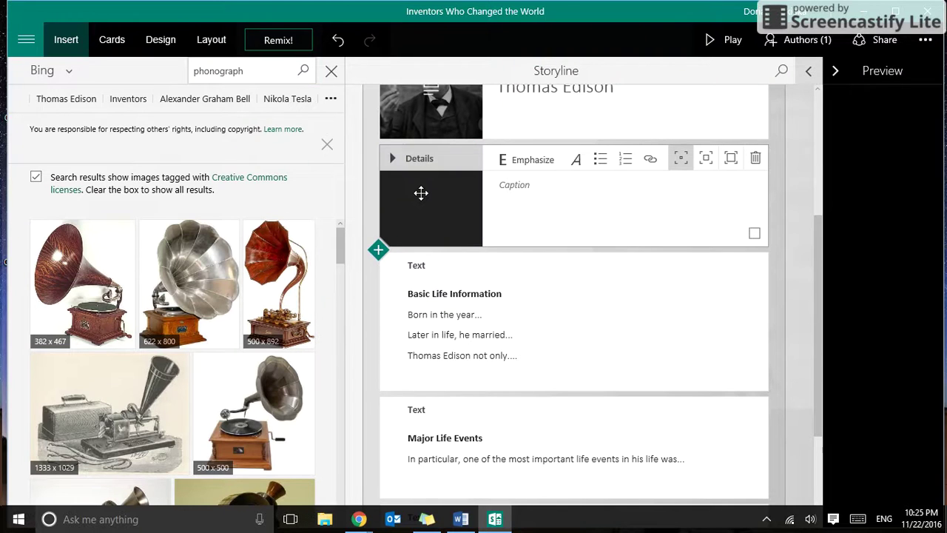
left_click(520, 191)
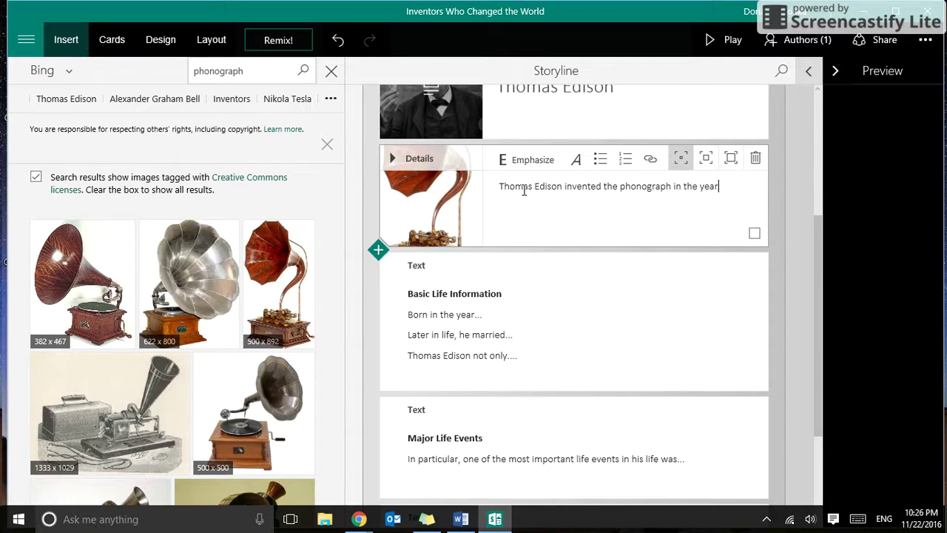
type(".............................................")
Check the phonograph image and its caption below the Thomas Edison heading in the preview, and return to the storyline.
left_click(871, 222)
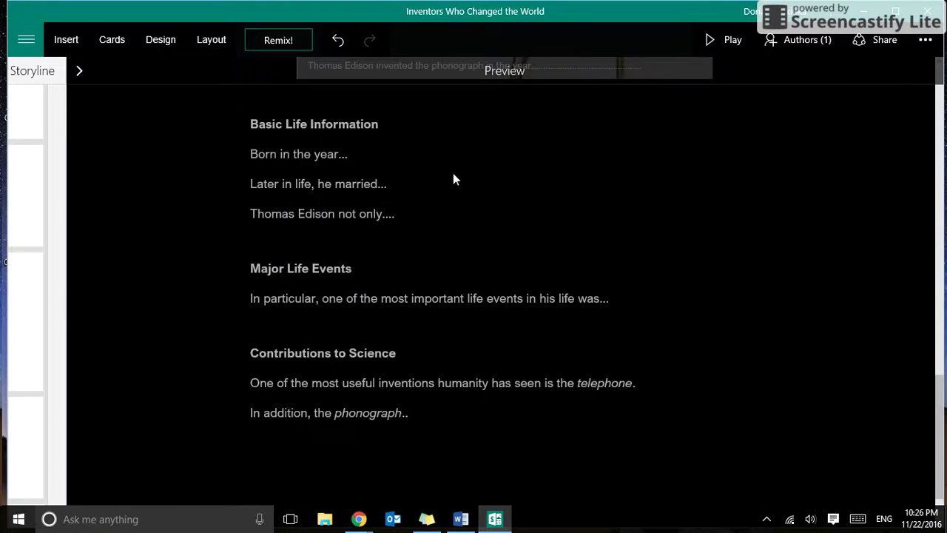
scroll(453, 177, "up", 10)
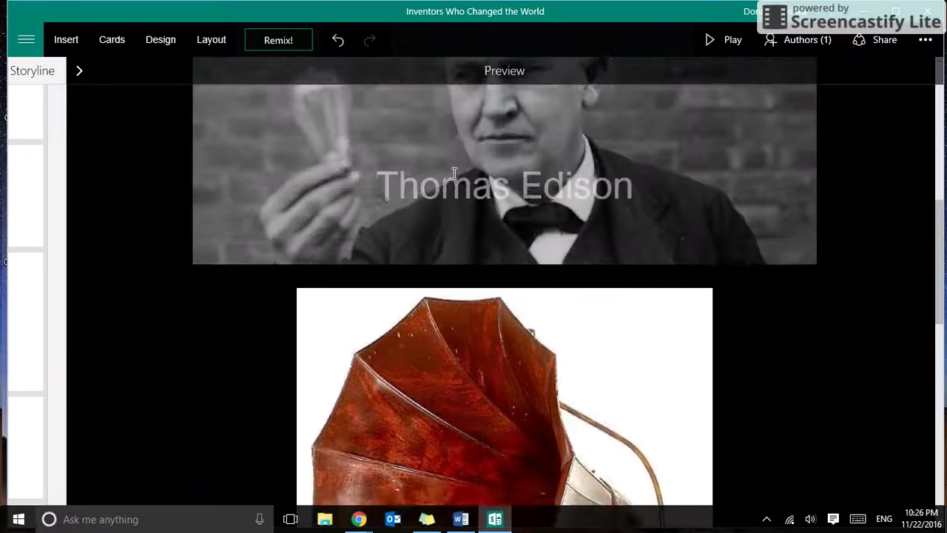
scroll(452, 178, "down", 2)
scroll(428, 311, "down", 3)
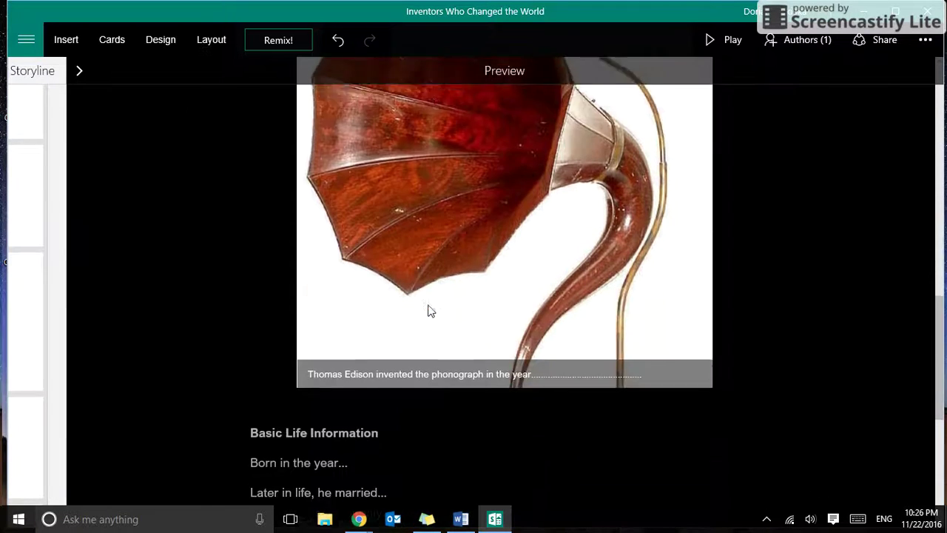
left_click(30, 298)
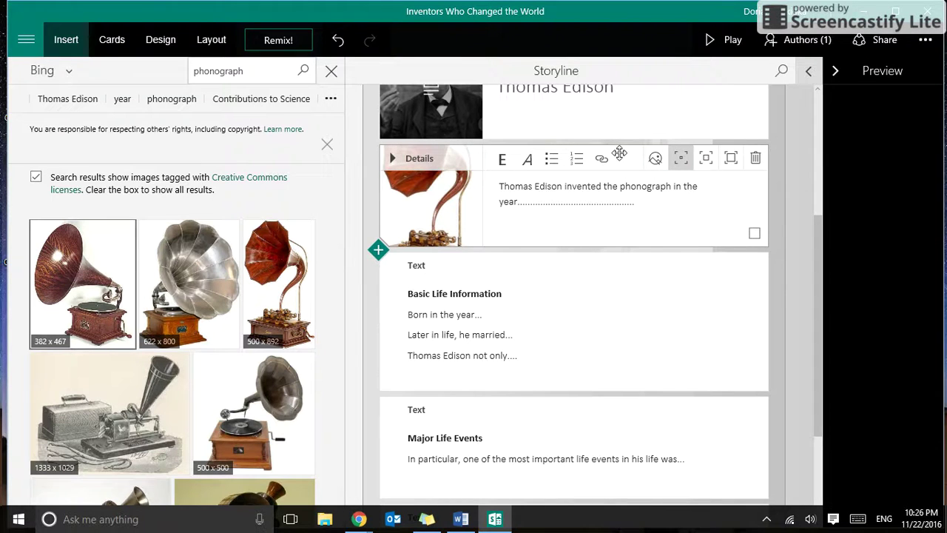
Move the phonograph image card down the storyline to between the Major Life Events and Contributions to Science text cards.
left_click_drag(620, 156, 609, 414)
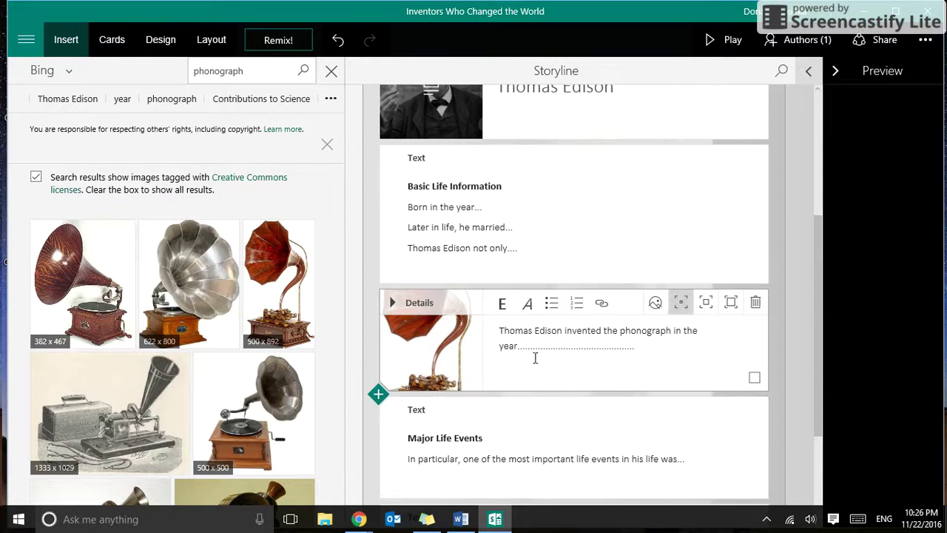
left_click_drag(469, 309, 481, 406)
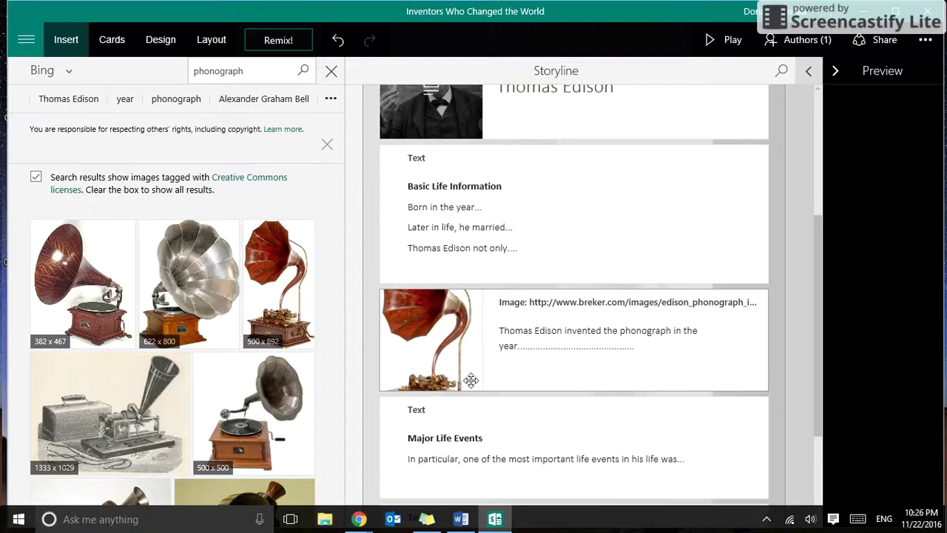
left_click_drag(474, 296, 470, 469)
left_click(482, 425)
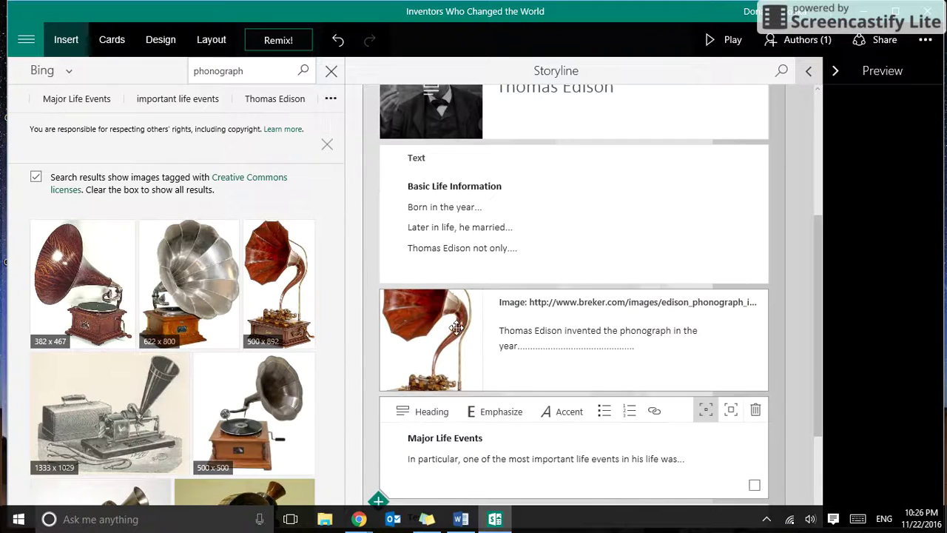
left_click_drag(473, 295, 519, 347)
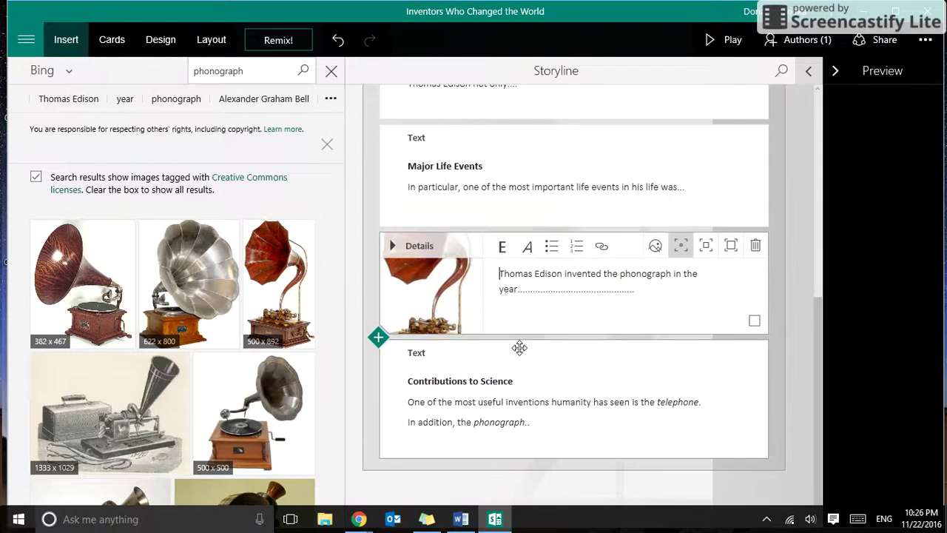
Play the presentation full screen, review the Thomas Edison section through to Contributions to Science, and exit playback.
scroll(519, 347, "up", 5)
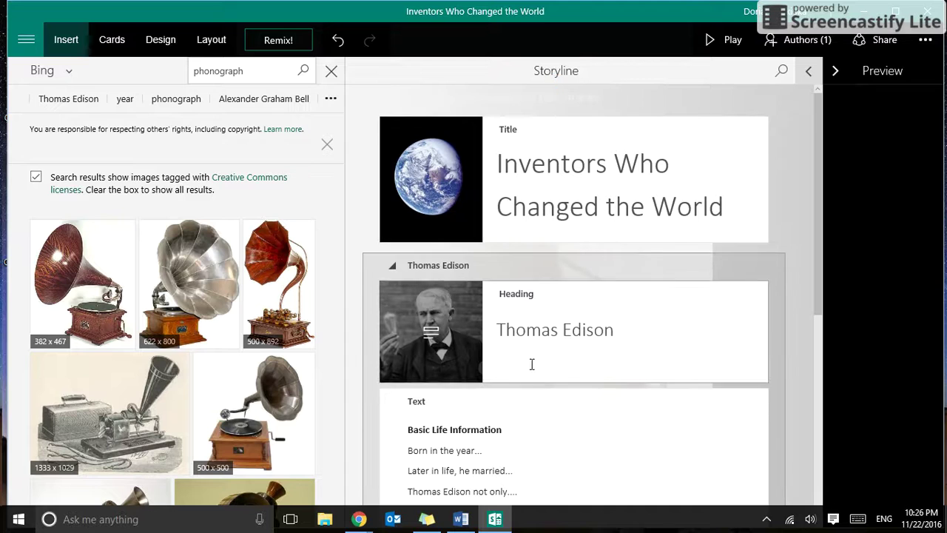
left_click(862, 131)
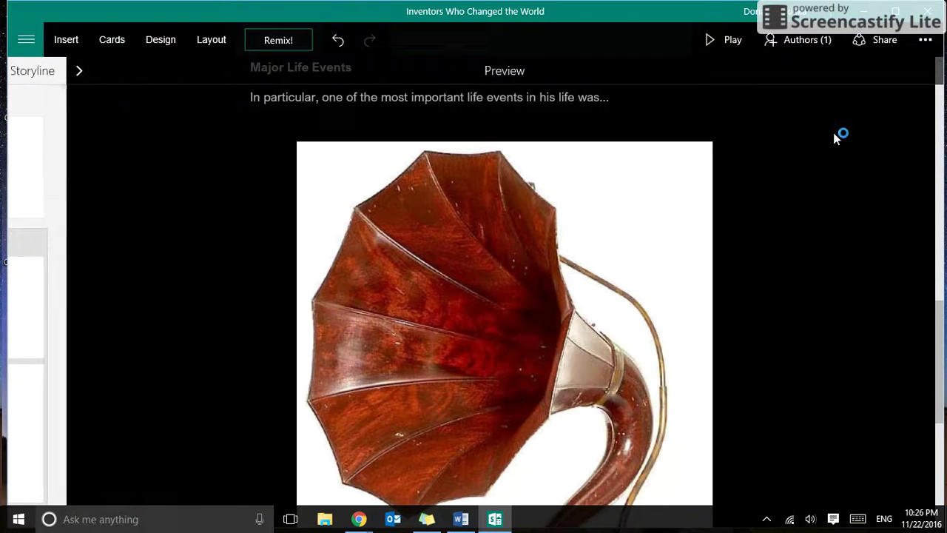
left_click(718, 41)
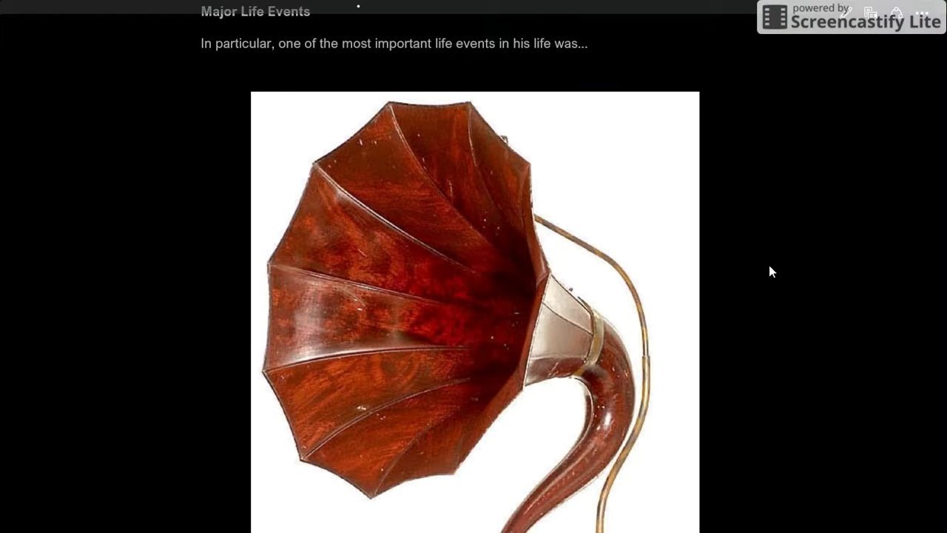
scroll(769, 271, "down", 6)
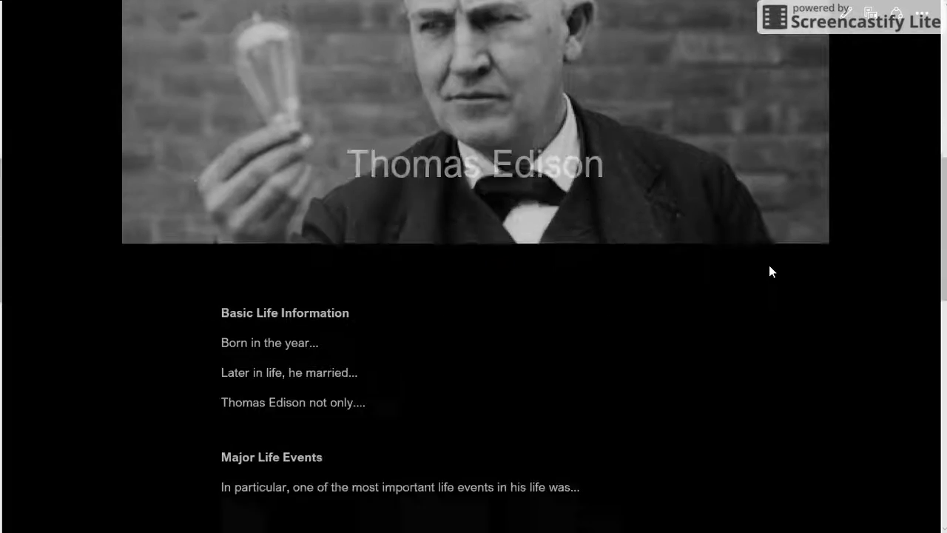
scroll(769, 268, "down", 15)
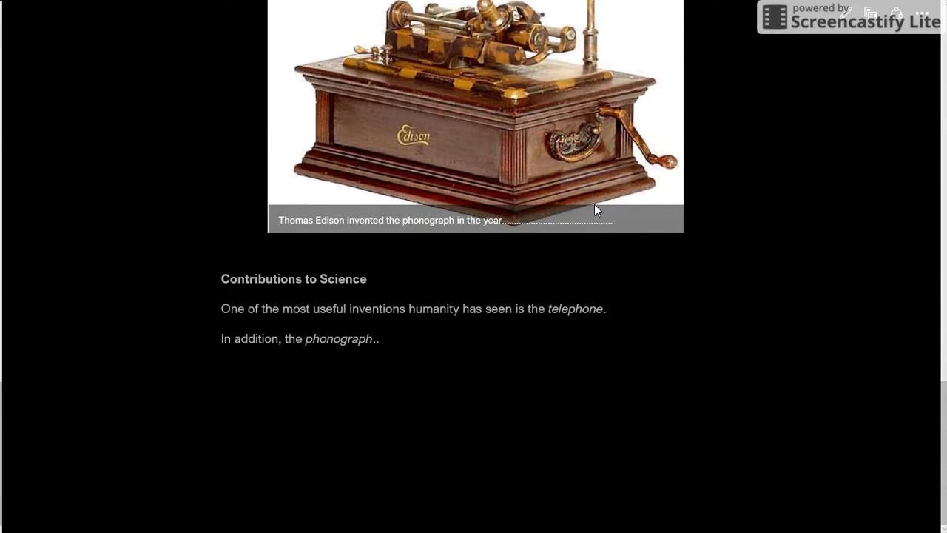
key("Escape")
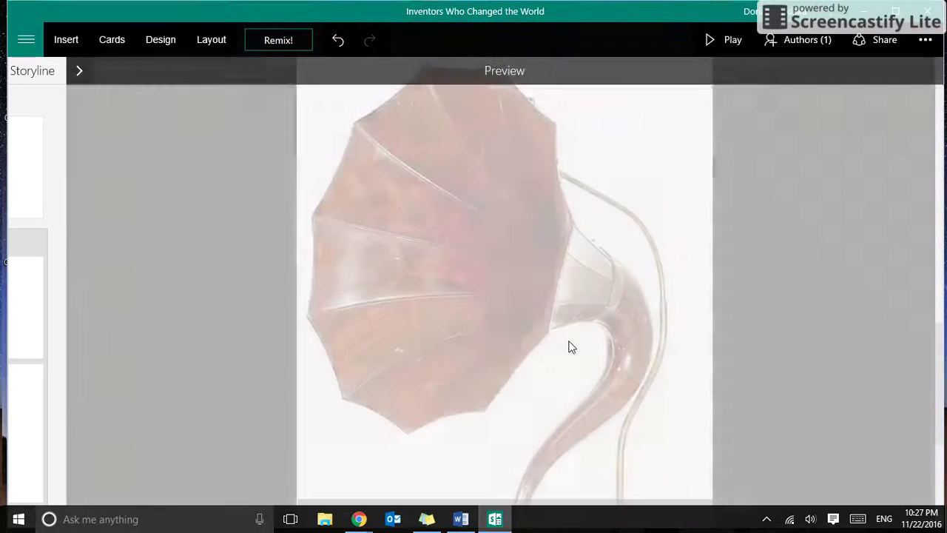